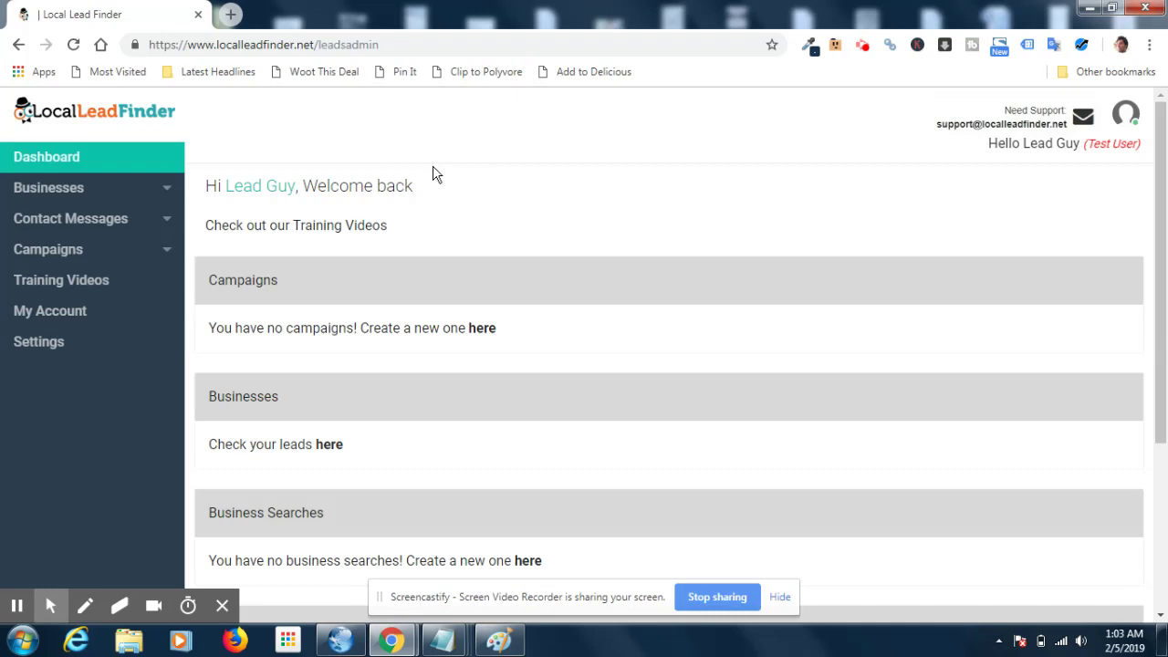
# Open the form for creating a business search and review which kinds of location it accepts.
pyautogui.click(165, 196)
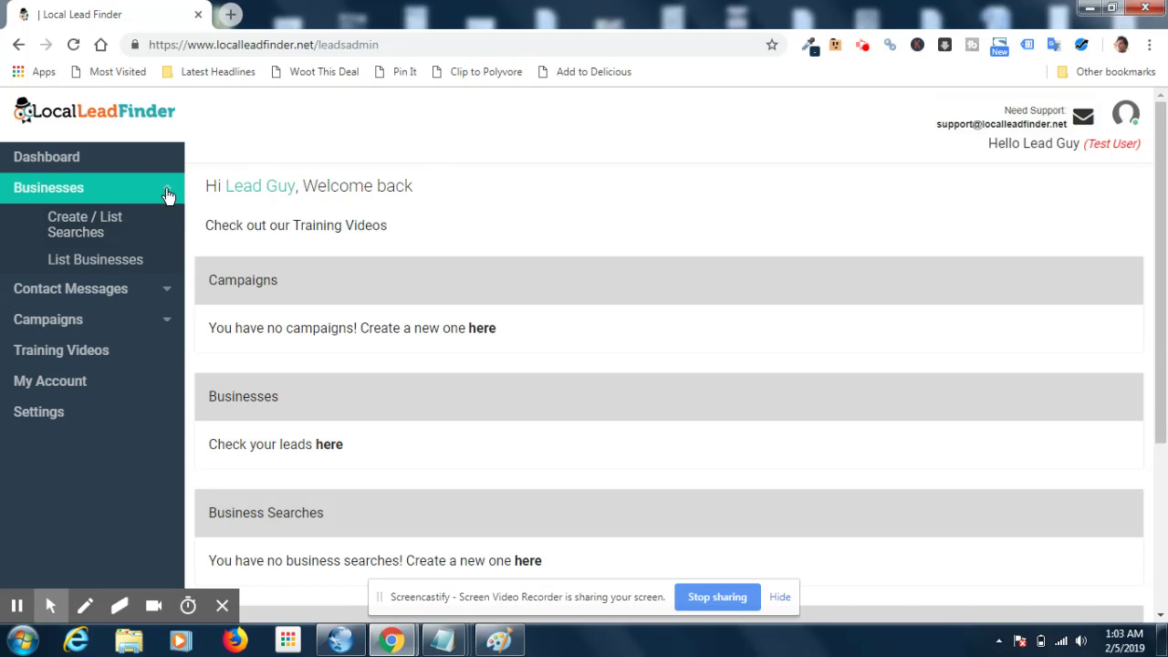
pyautogui.click(96, 233)
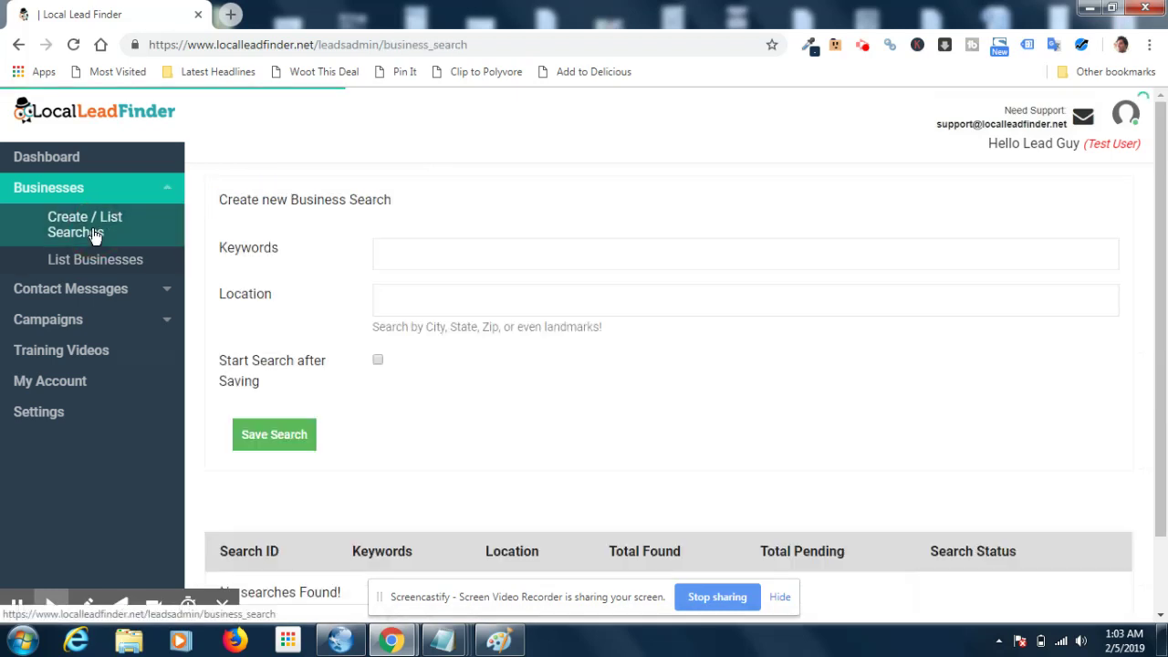
pyautogui.click(438, 265)
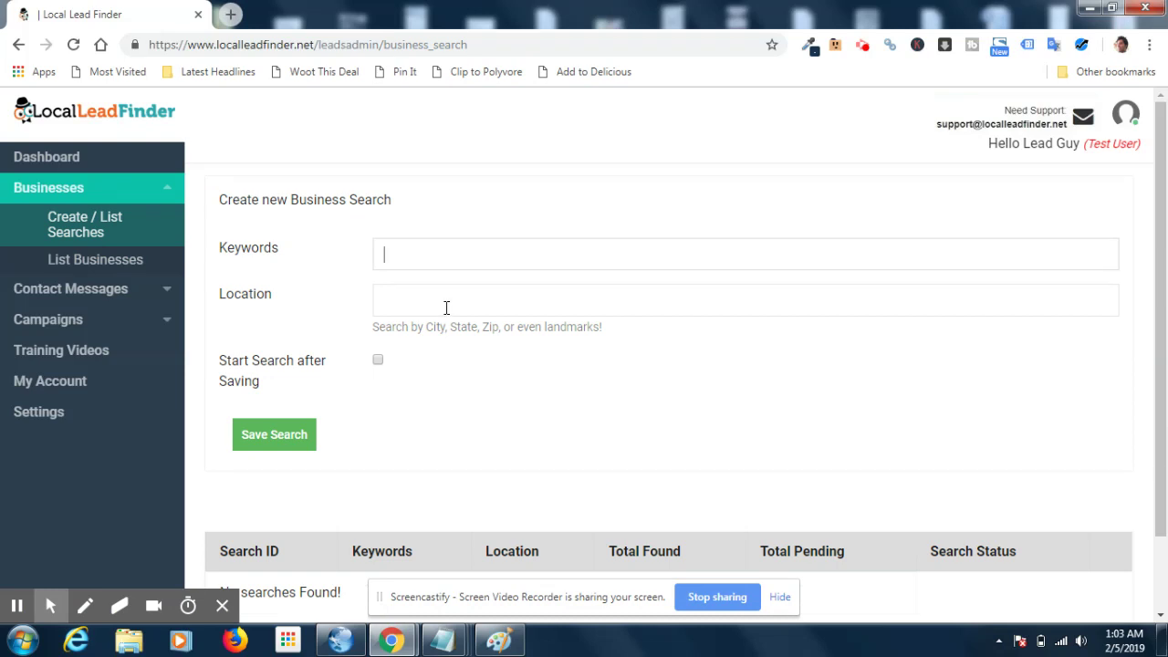
pyautogui.click(446, 308)
pyautogui.moveTo(424, 327); pyautogui.dragTo(599, 339)
pyautogui.click(618, 334)
pyautogui.moveTo(602, 326); pyautogui.dragTo(541, 329)
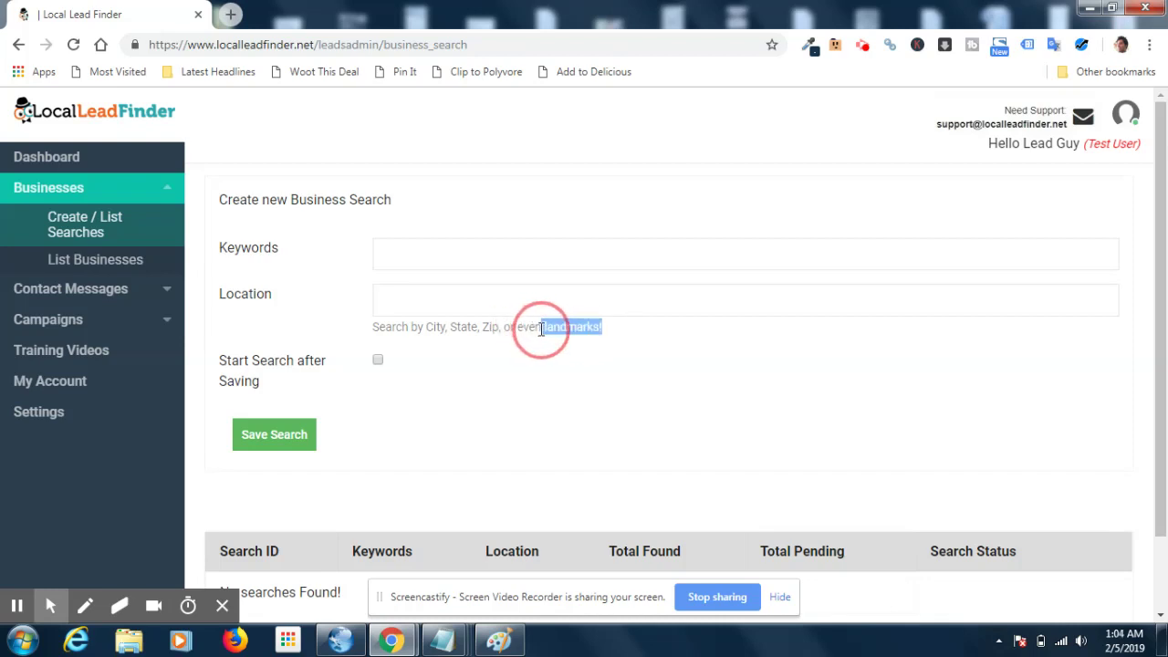
pyautogui.click(541, 328)
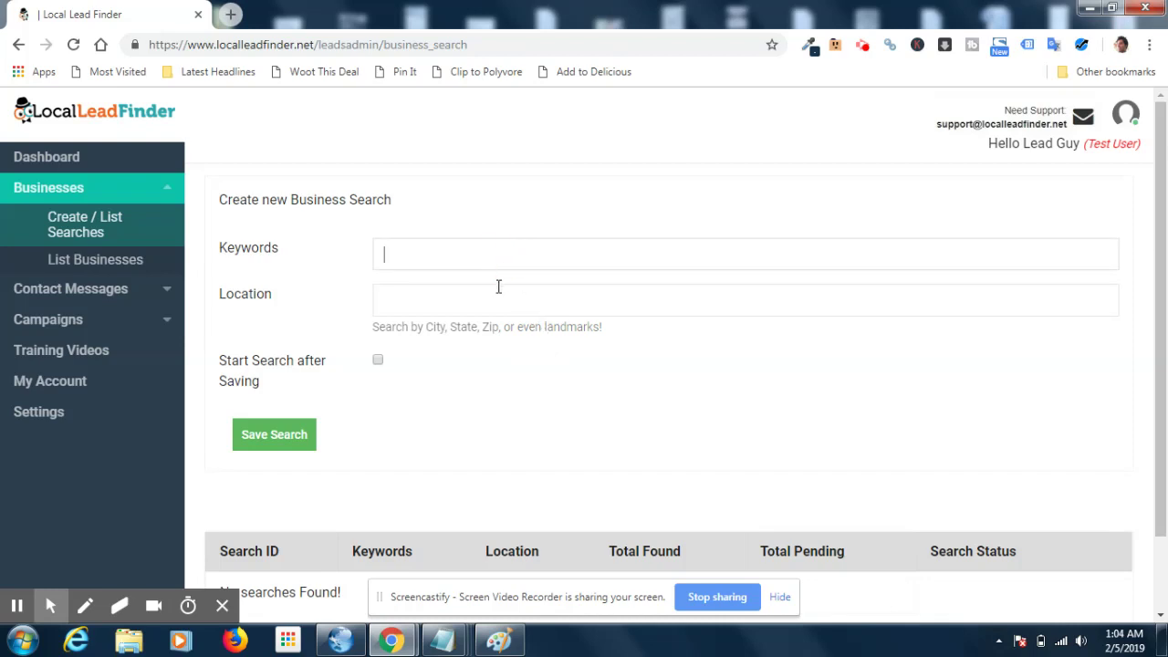
# Create a business search for "window tinting" in "los angeles" and have it start after saving.
pyautogui.write('window tinting')
pyautogui.click(481, 308)
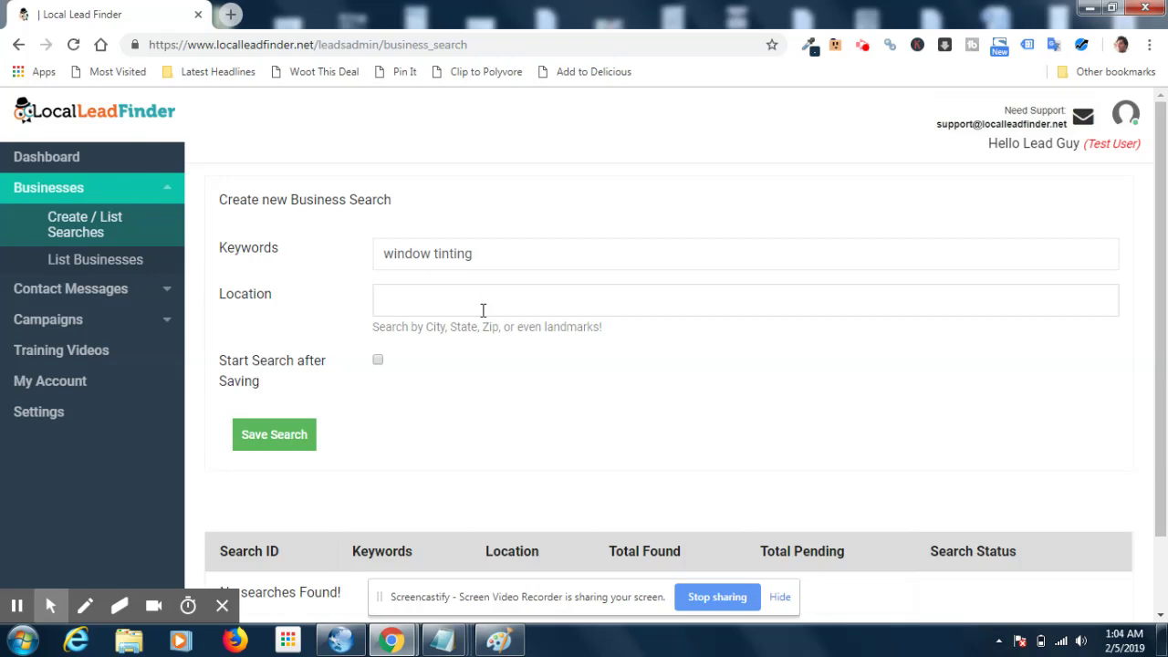
pyautogui.write('los angeles')
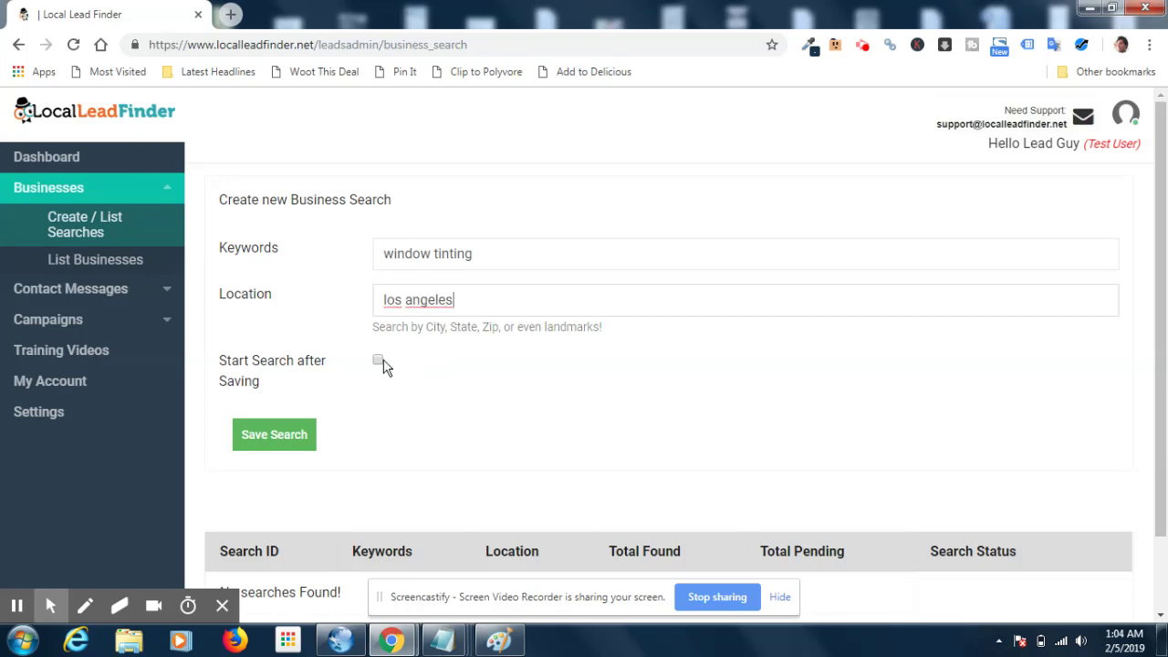
pyautogui.click(378, 361)
pyautogui.click(302, 438)
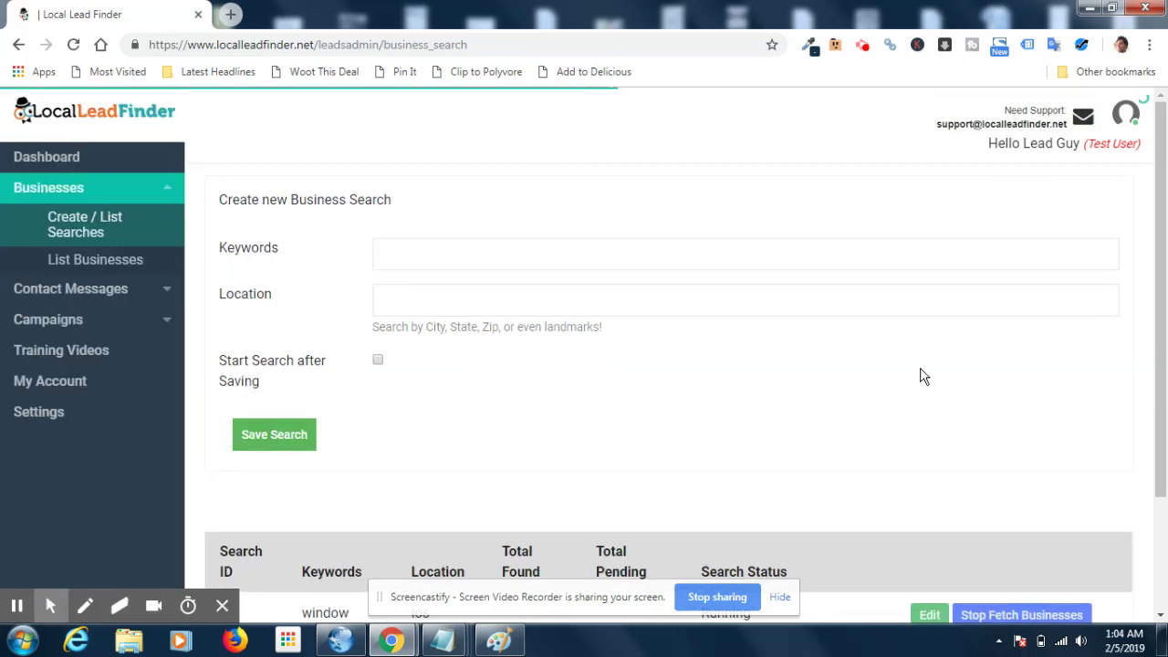
# Check the status and available actions of the Los Angeles search in the list of searches.
pyautogui.scroll(-3, 1166, 252)
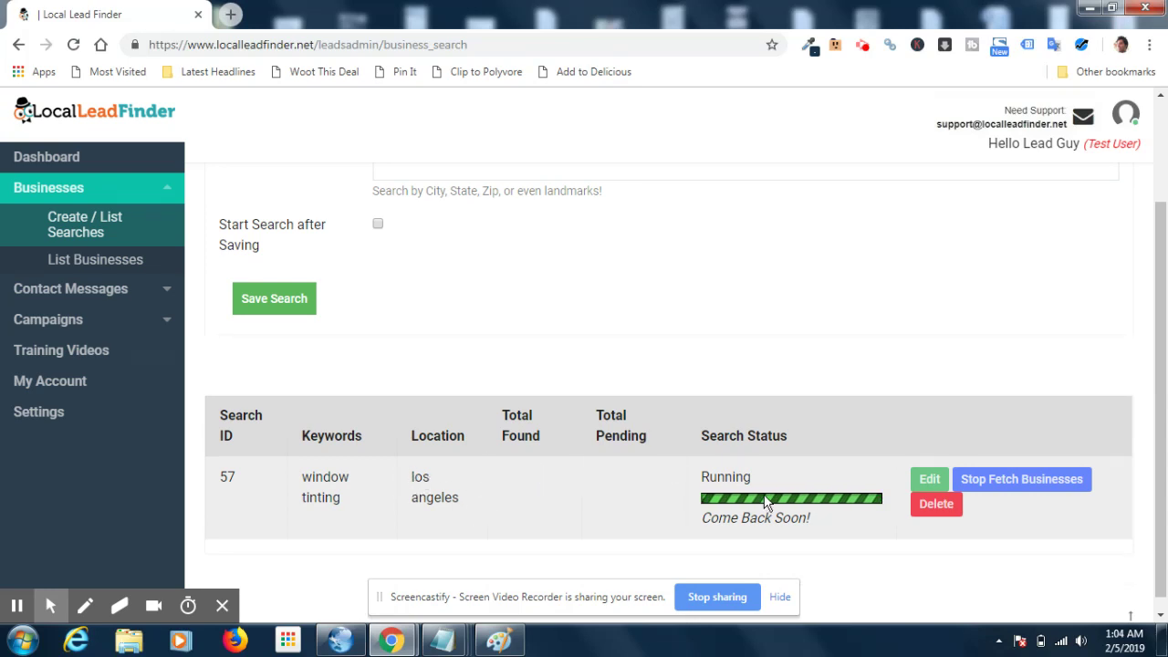
pyautogui.doubleClick(707, 478)
pyautogui.click(763, 542)
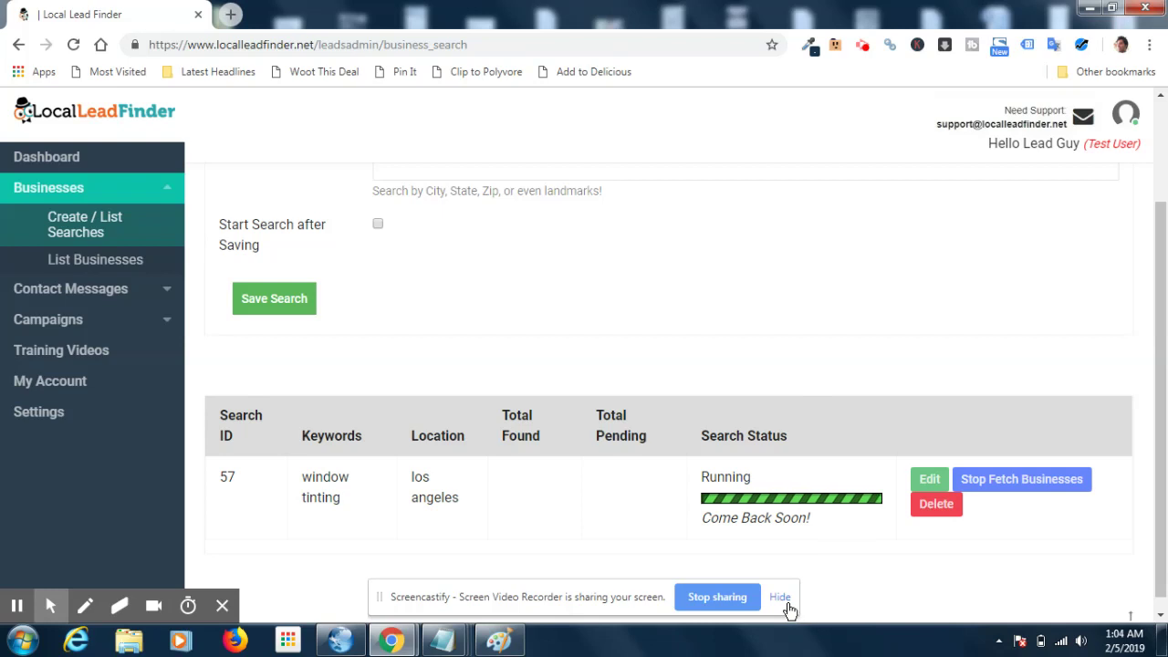
pyautogui.click(788, 609)
pyautogui.moveTo(1160, 401)
pyautogui.mouseDown()
pyautogui.moveTo(1163, 368)
pyautogui.moveTo(1163, 411)
pyautogui.moveTo(1157, 396)
pyautogui.mouseUp()
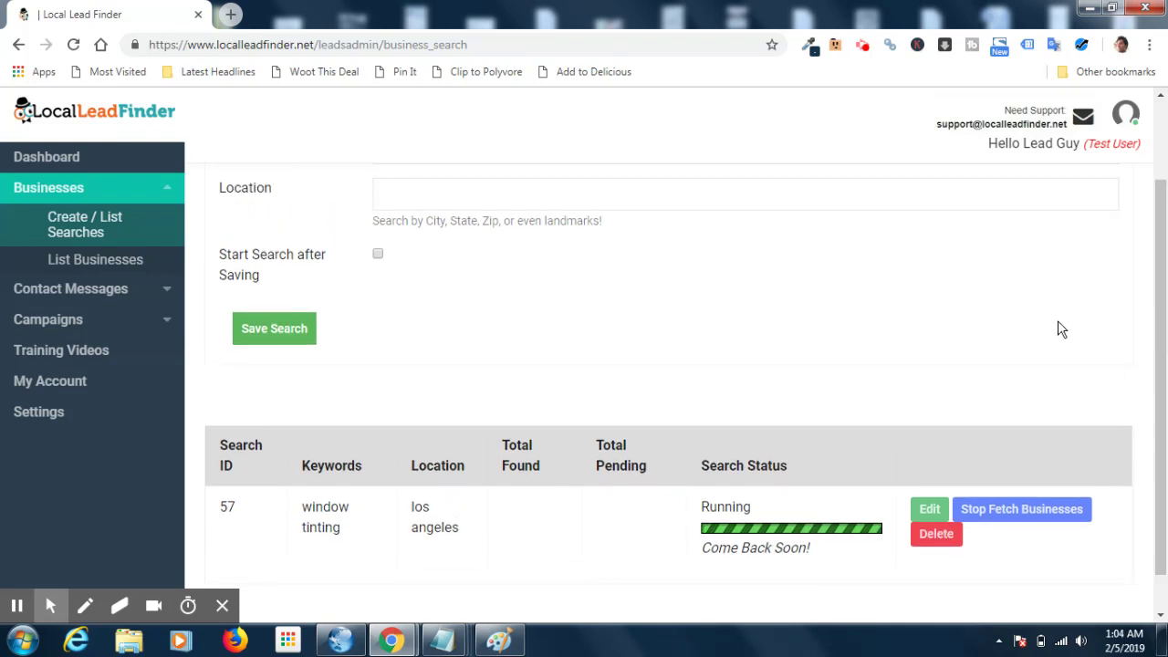
pyautogui.moveTo(1161, 332); pyautogui.dragTo(1161, 239)
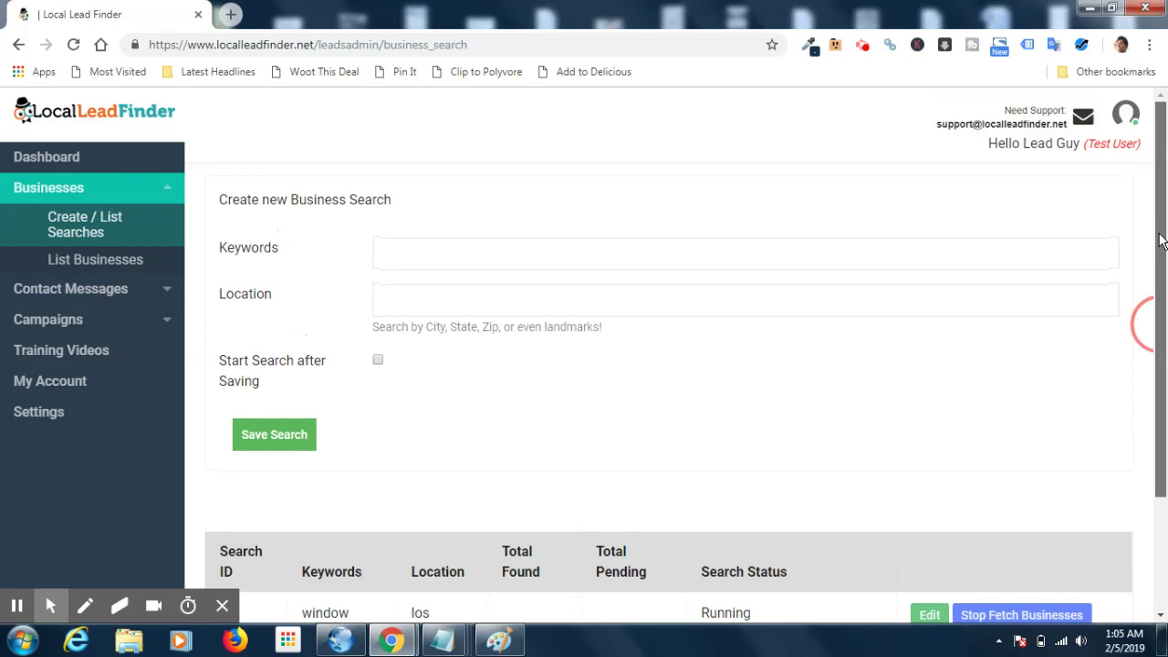
pyautogui.moveTo(1160, 239)
pyautogui.mouseDown()
pyautogui.moveTo(1160, 281)
pyautogui.moveTo(1159, 244)
pyautogui.mouseUp()
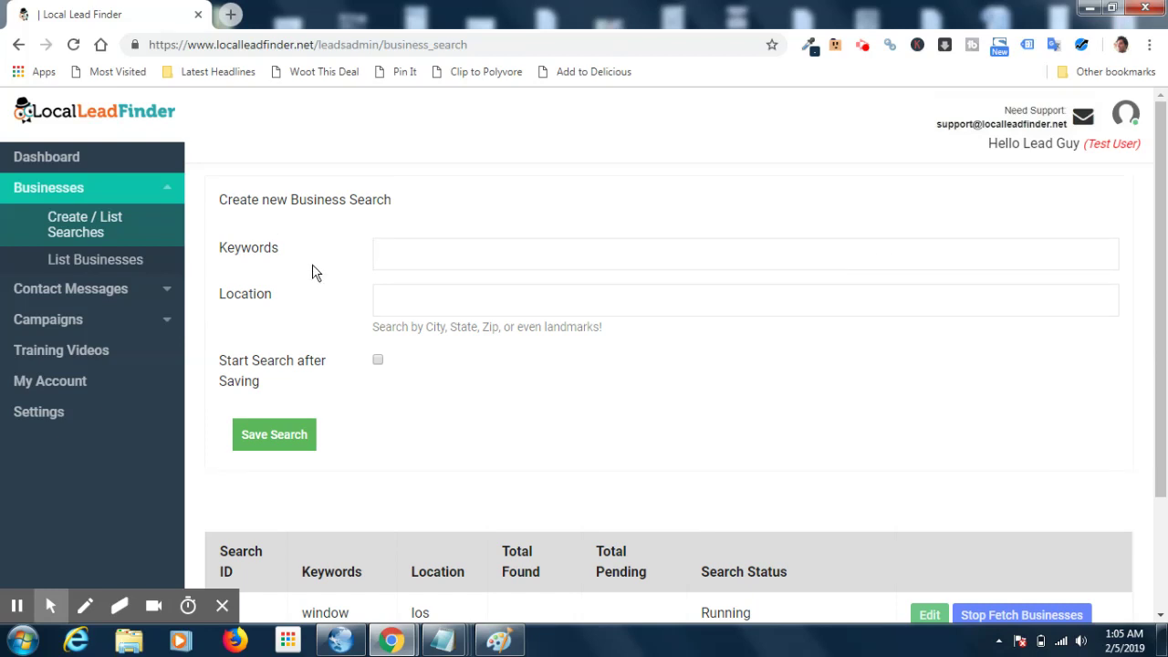
# Open the list of businesses and review the details collected for each lead.
pyautogui.click(98, 270)
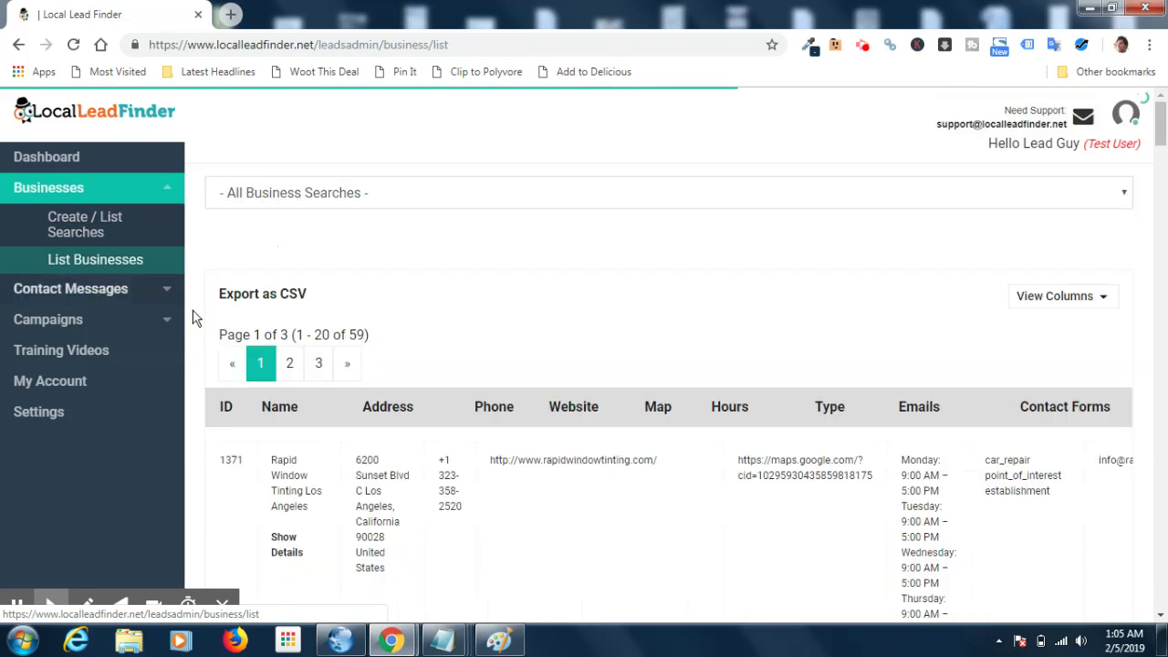
pyautogui.moveTo(1161, 129)
pyautogui.mouseDown()
pyautogui.moveTo(1162, 212)
pyautogui.moveTo(1163, 137)
pyautogui.mouseUp()
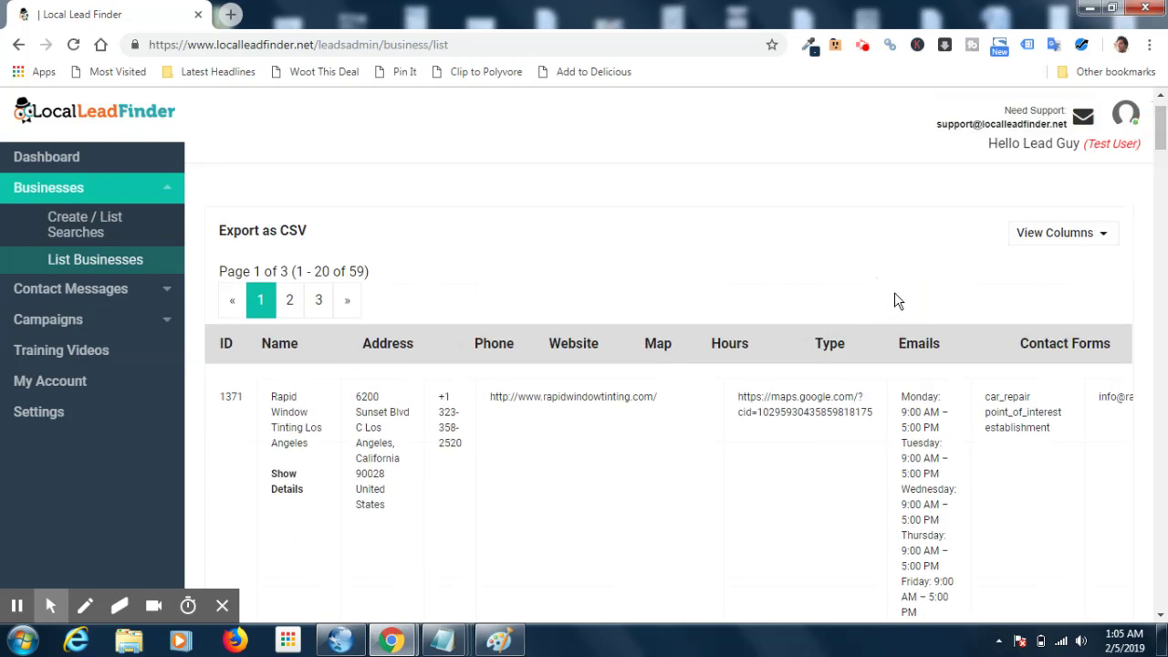
pyautogui.scroll(-1, 894, 301)
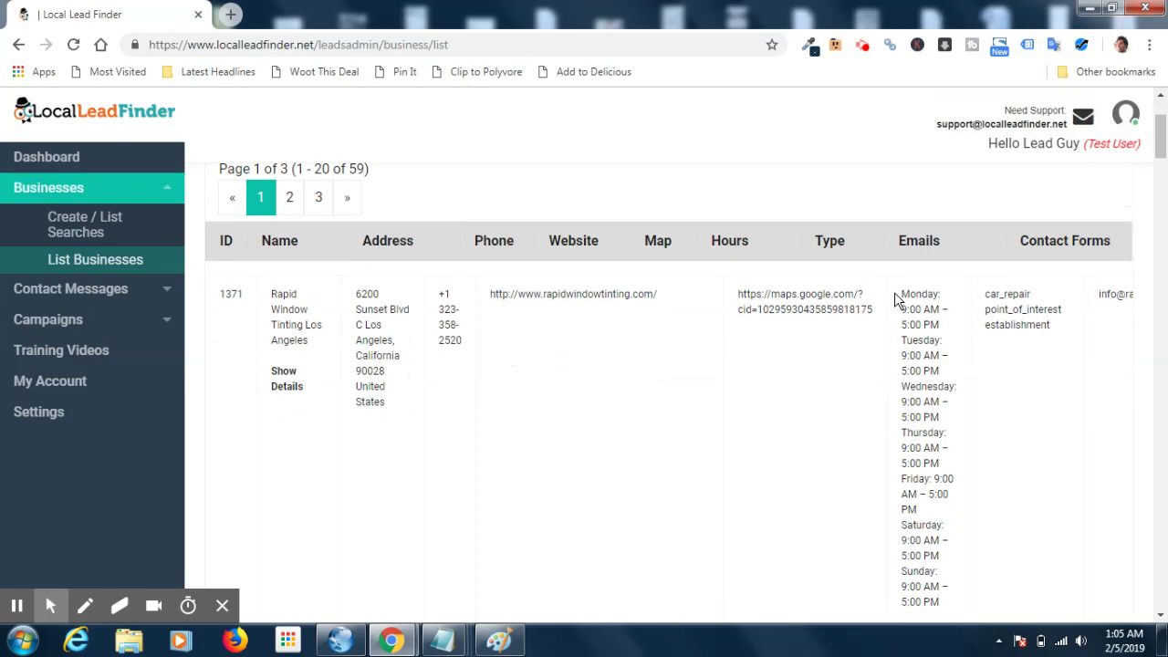
pyautogui.scroll(1, 894, 301)
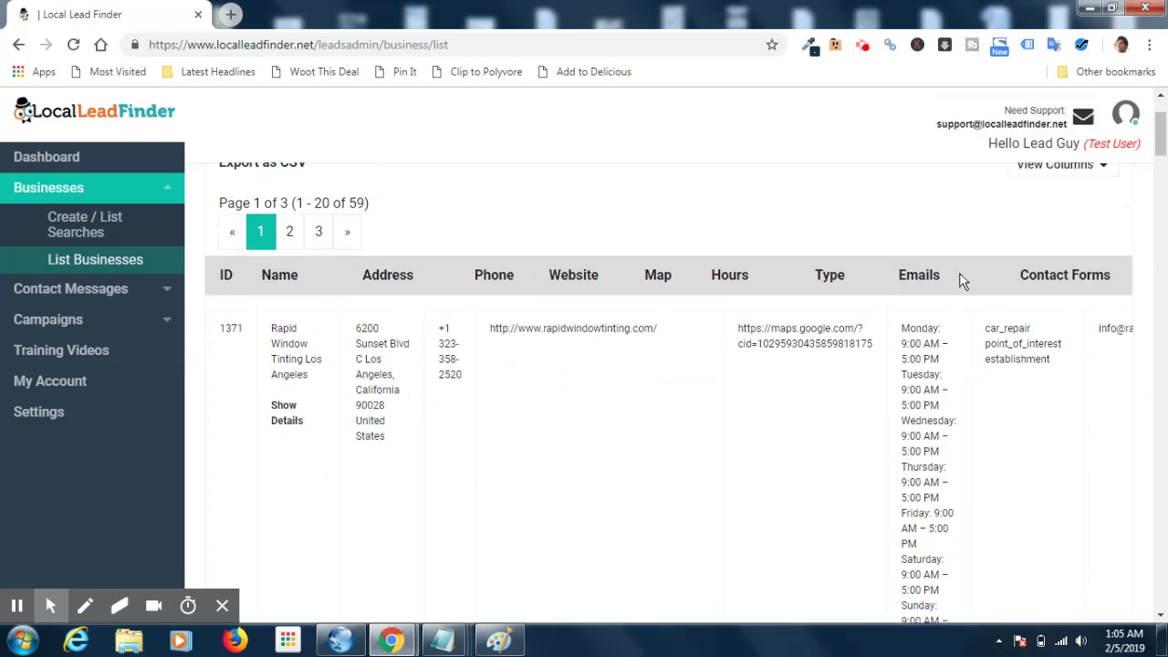
pyautogui.moveTo(1162, 148)
pyautogui.mouseDown()
pyautogui.moveTo(1162, 132)
pyautogui.moveTo(1162, 244)
pyautogui.moveTo(1162, 133)
pyautogui.mouseUp()
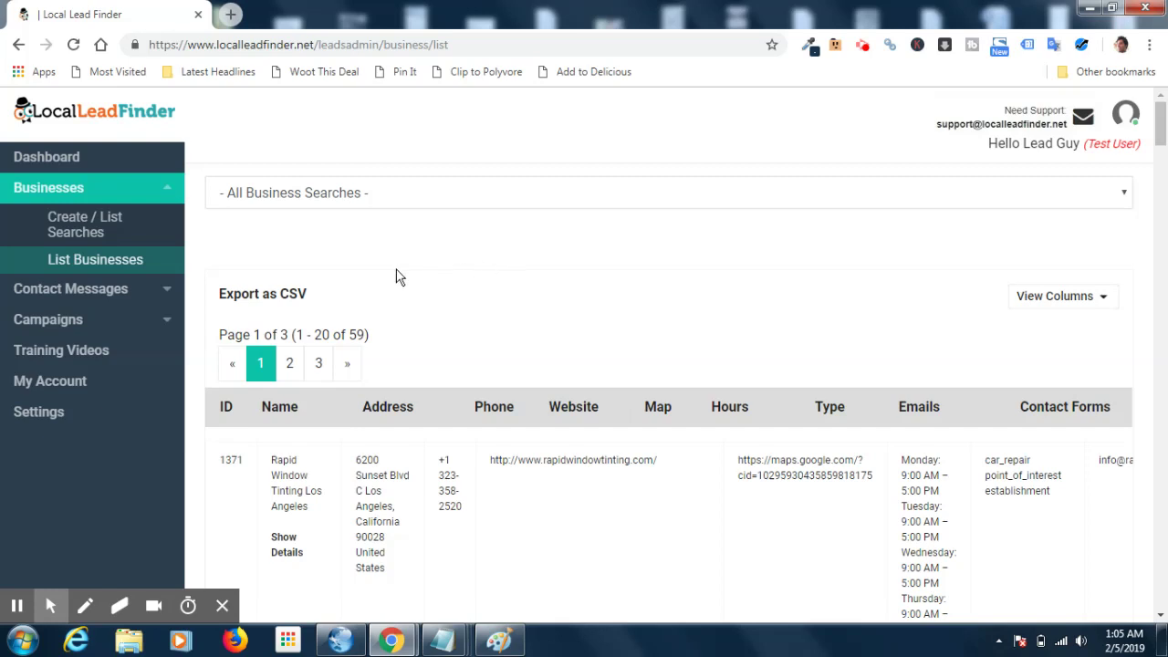
# Create another business search for "window tinting" in location 91740 and have it start after saving.
pyautogui.click(89, 233)
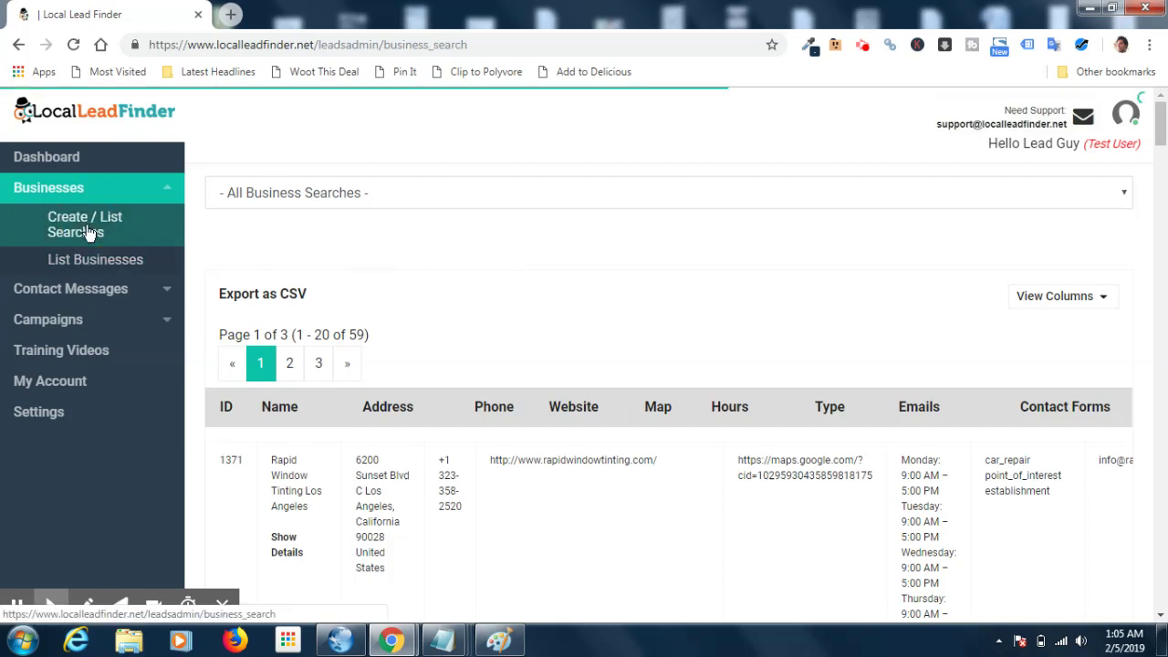
pyautogui.click(413, 253)
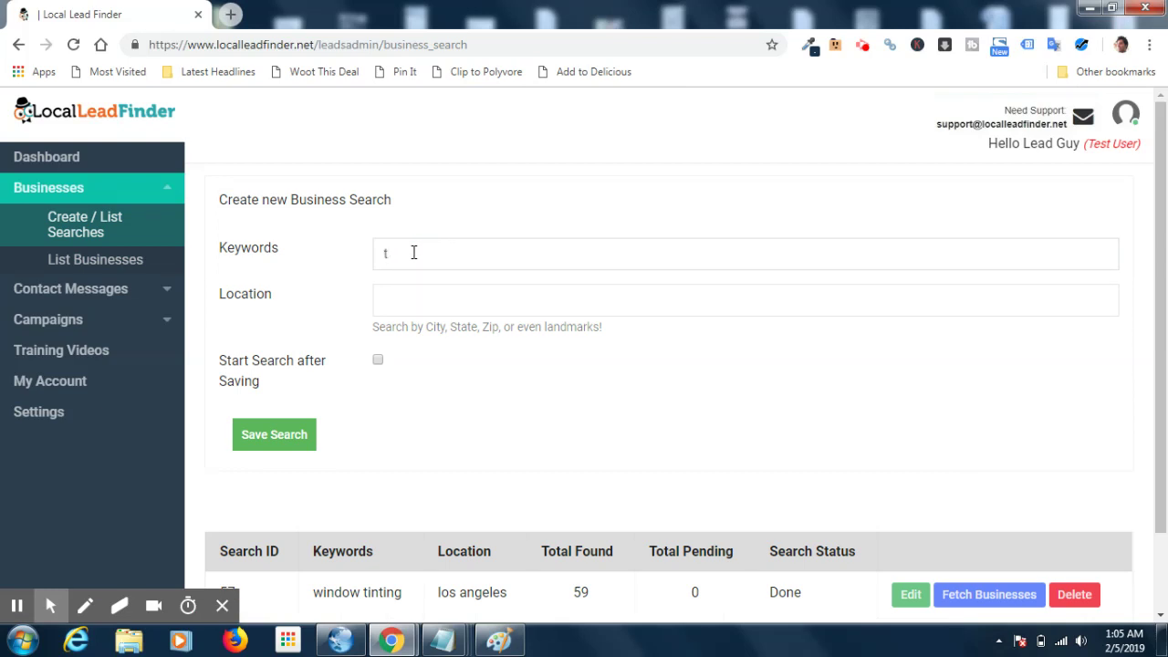
pyautogui.write('window tinting')
pyautogui.click(377, 360)
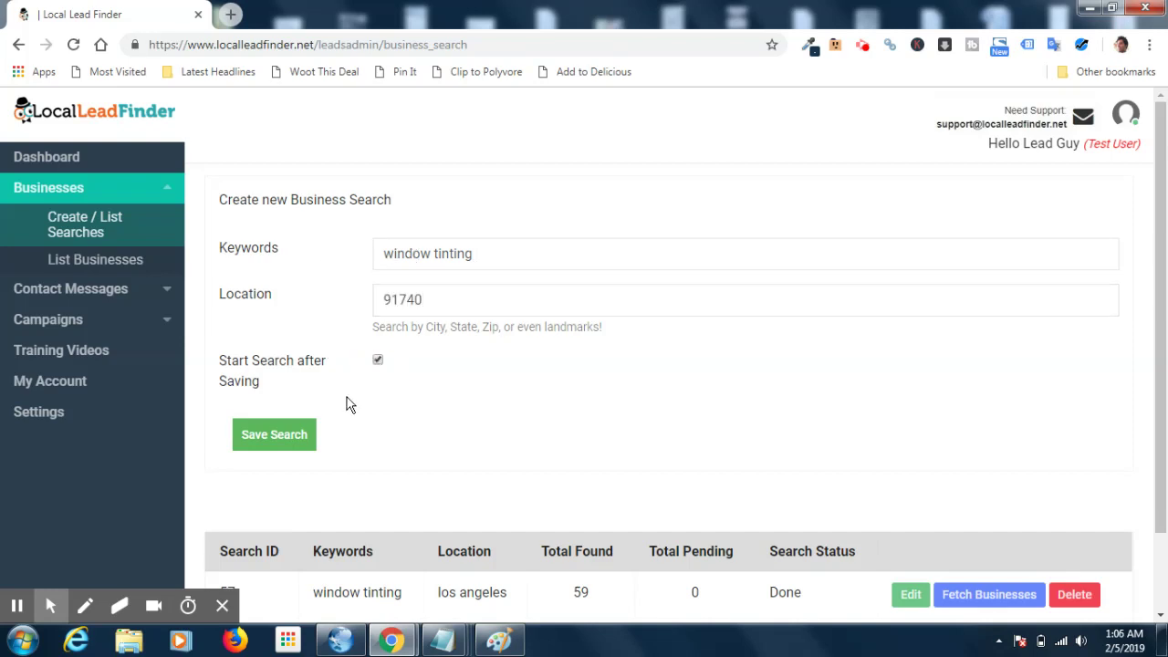
pyautogui.click(305, 435)
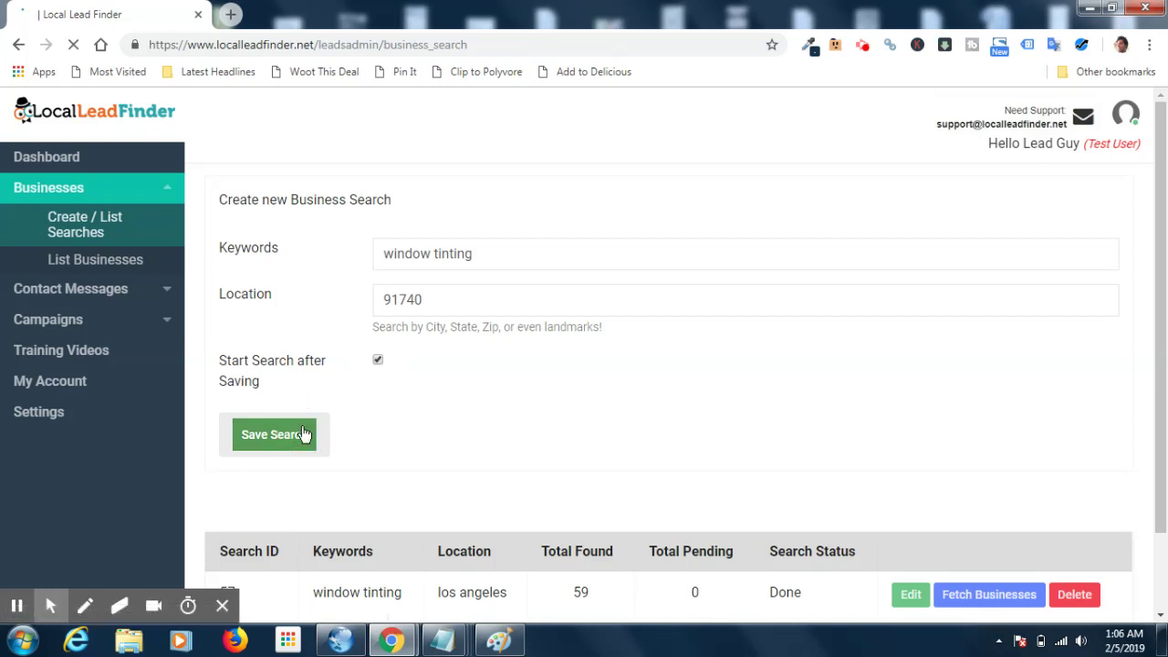
# Compare the status and result totals of the 91740 and Los Angeles searches.
pyautogui.moveTo(1162, 196); pyautogui.dragTo(1163, 345)
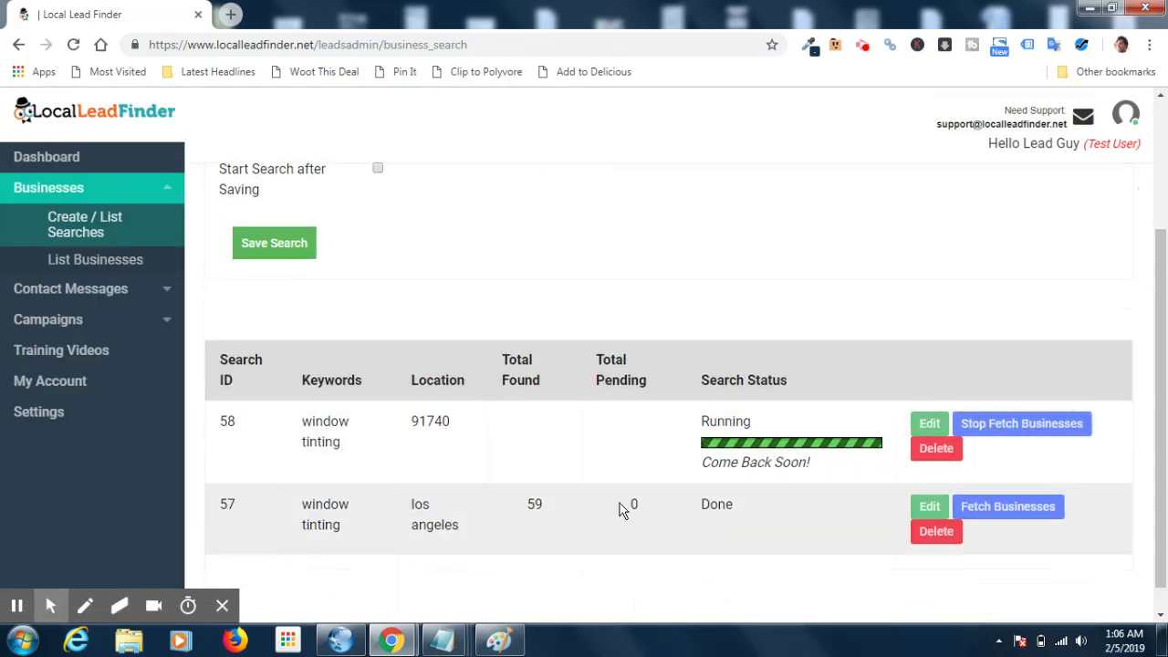
pyautogui.moveTo(522, 541); pyautogui.dragTo(440, 589)
pyautogui.click(442, 588)
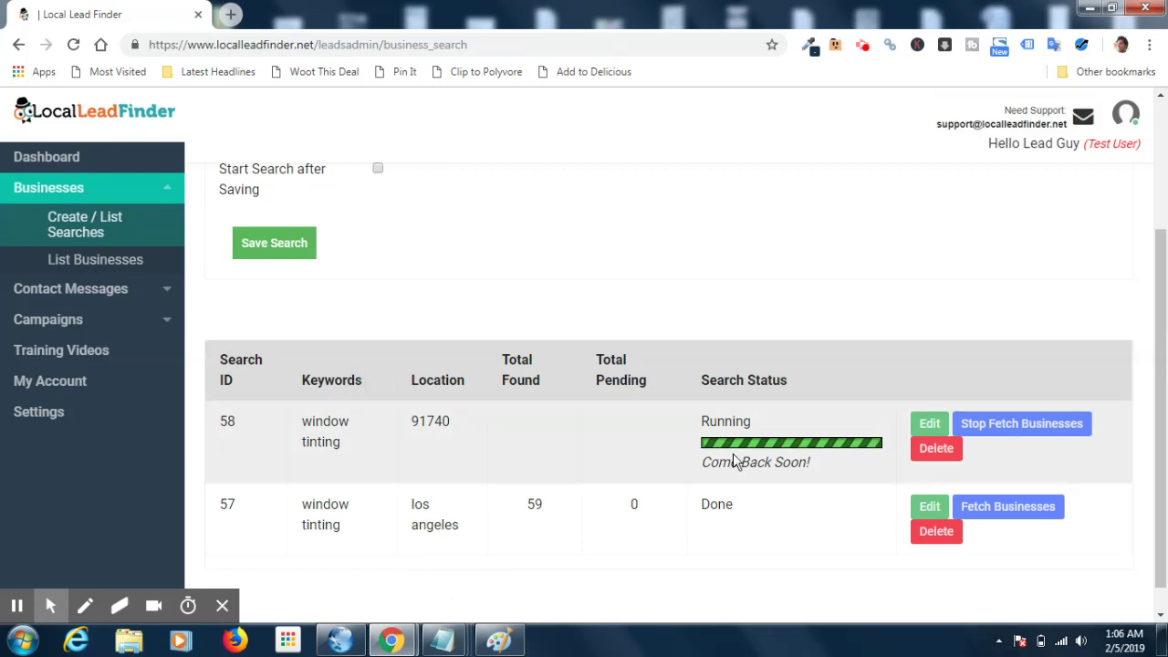
pyautogui.click(462, 430)
pyautogui.moveTo(462, 425); pyautogui.dragTo(395, 427)
pyautogui.click(820, 338)
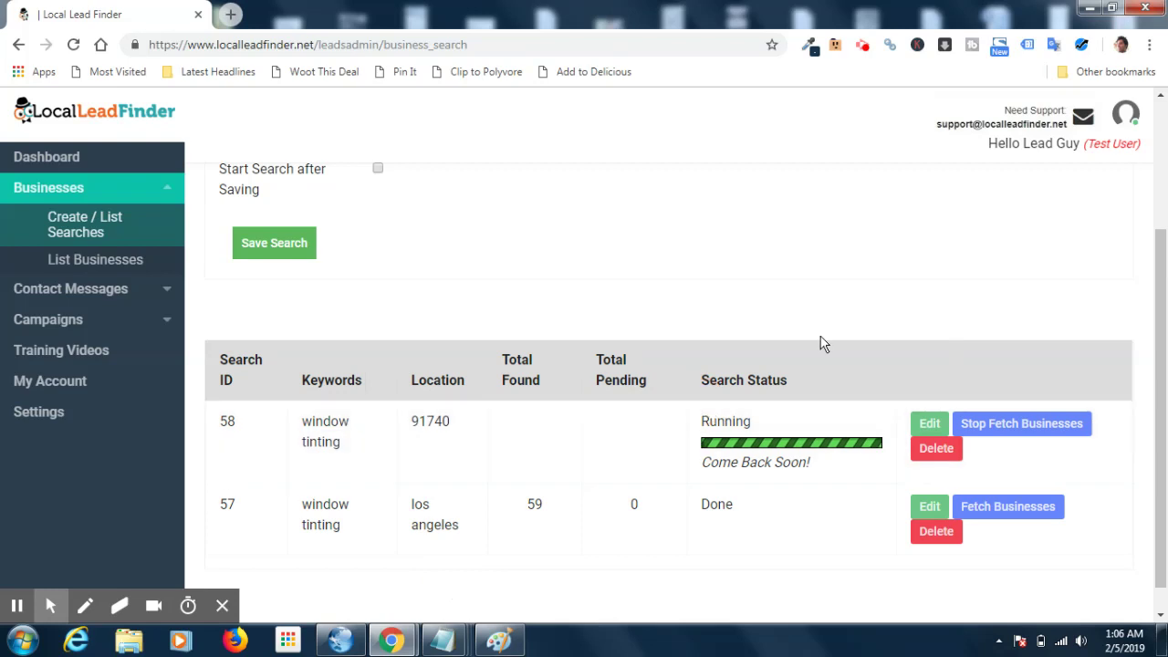
pyautogui.scroll(2, 1166, 303)
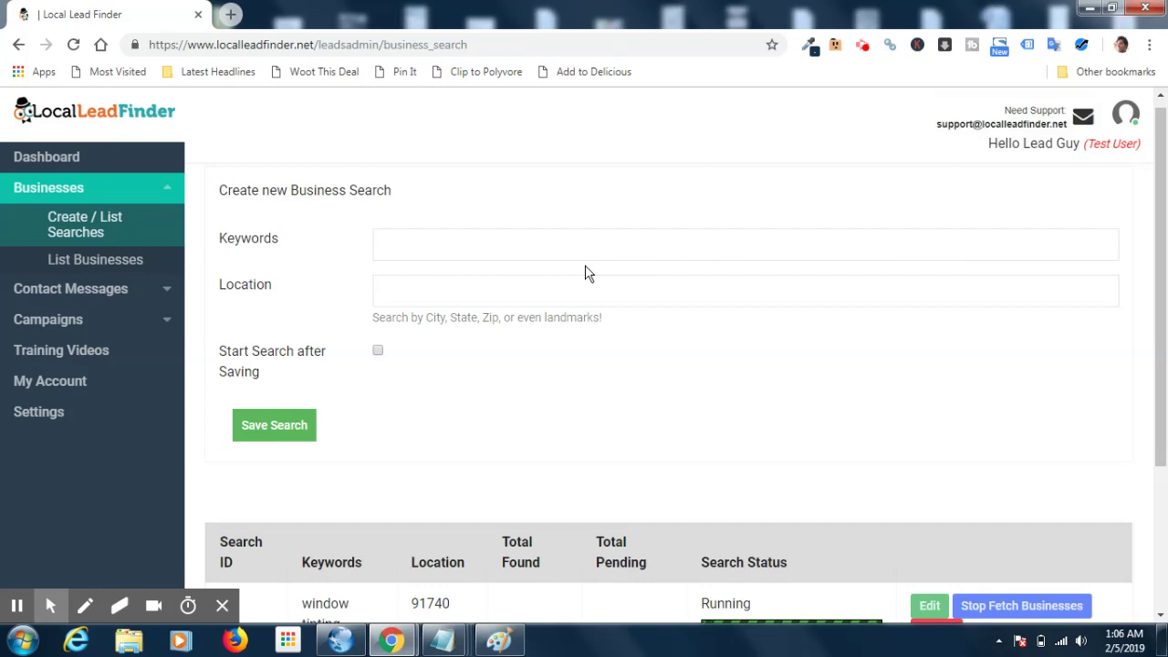
# Open the list of businesses and filter it to the "window tinting" on 91740 search.
pyautogui.click(107, 262)
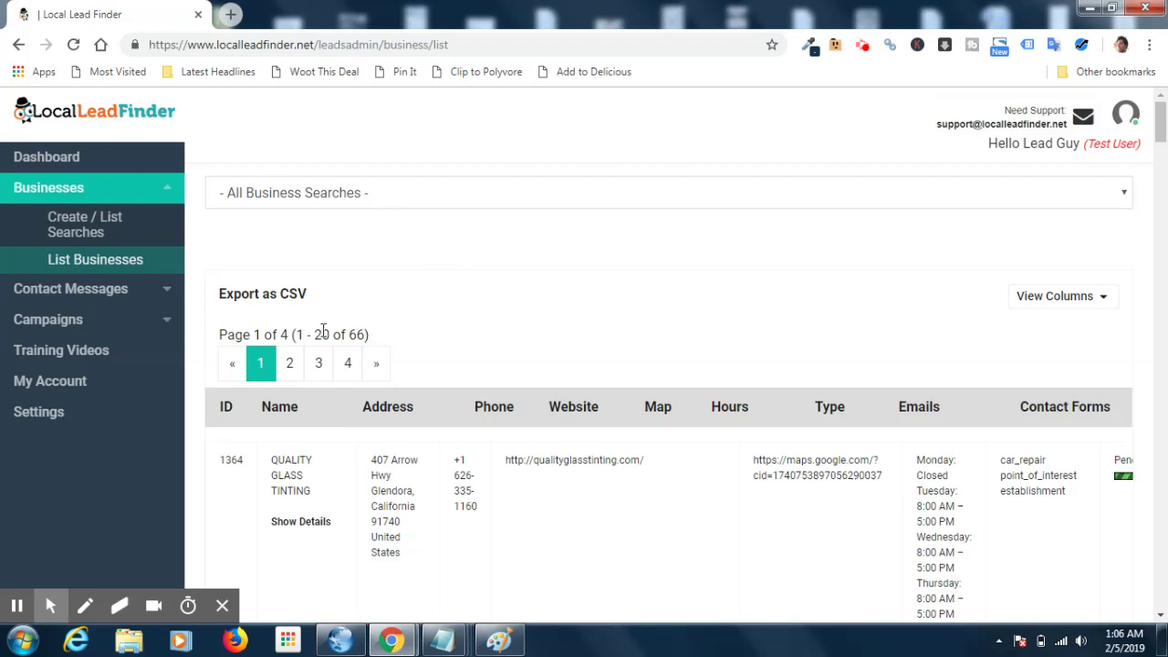
pyautogui.moveTo(306, 332); pyautogui.dragTo(387, 337)
pyautogui.click(386, 336)
pyautogui.click(411, 193)
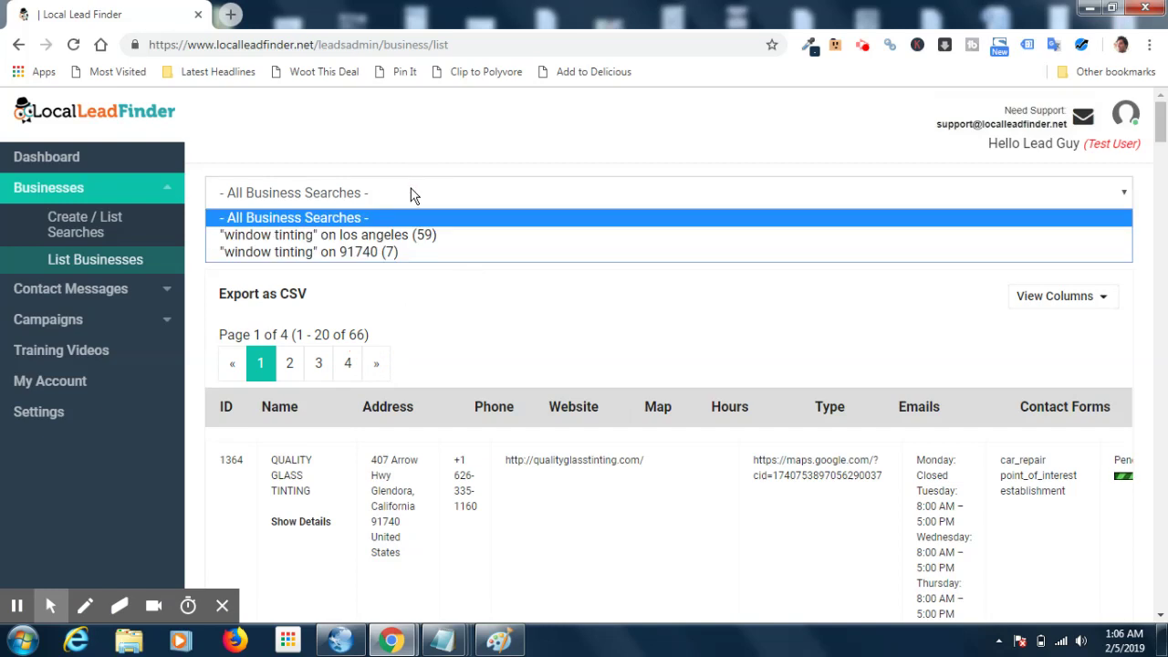
pyautogui.click(370, 258)
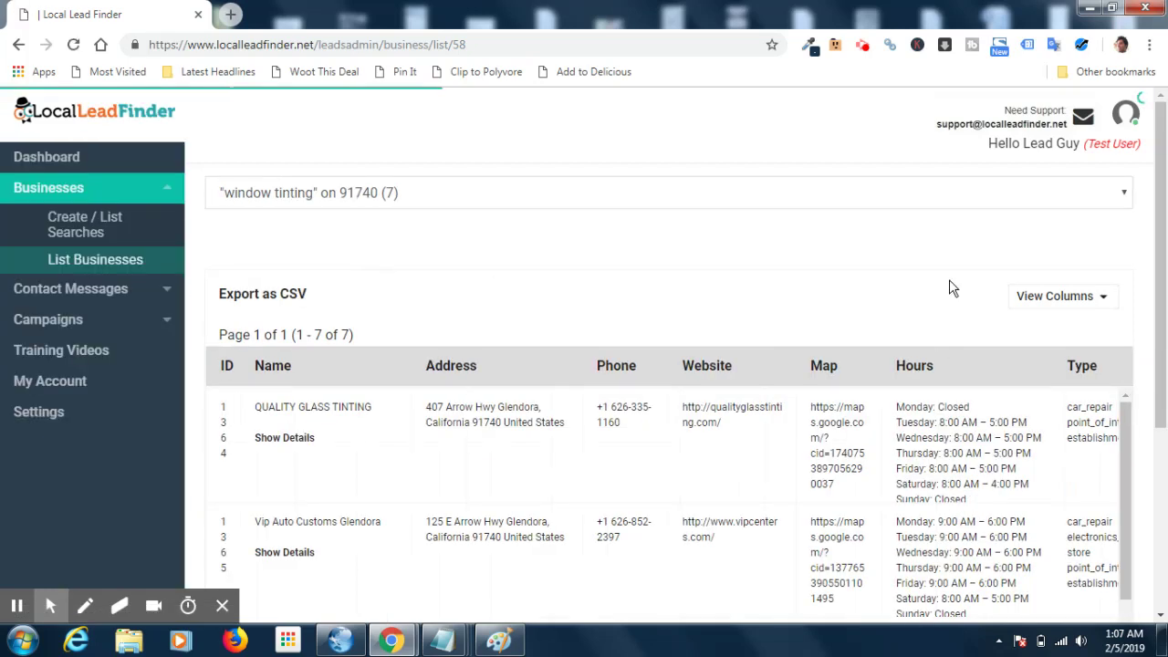
# Examine the filtered businesses' phone, website, hours, type, email and contact form columns.
pyautogui.moveTo(1162, 207); pyautogui.dragTo(1152, 242)
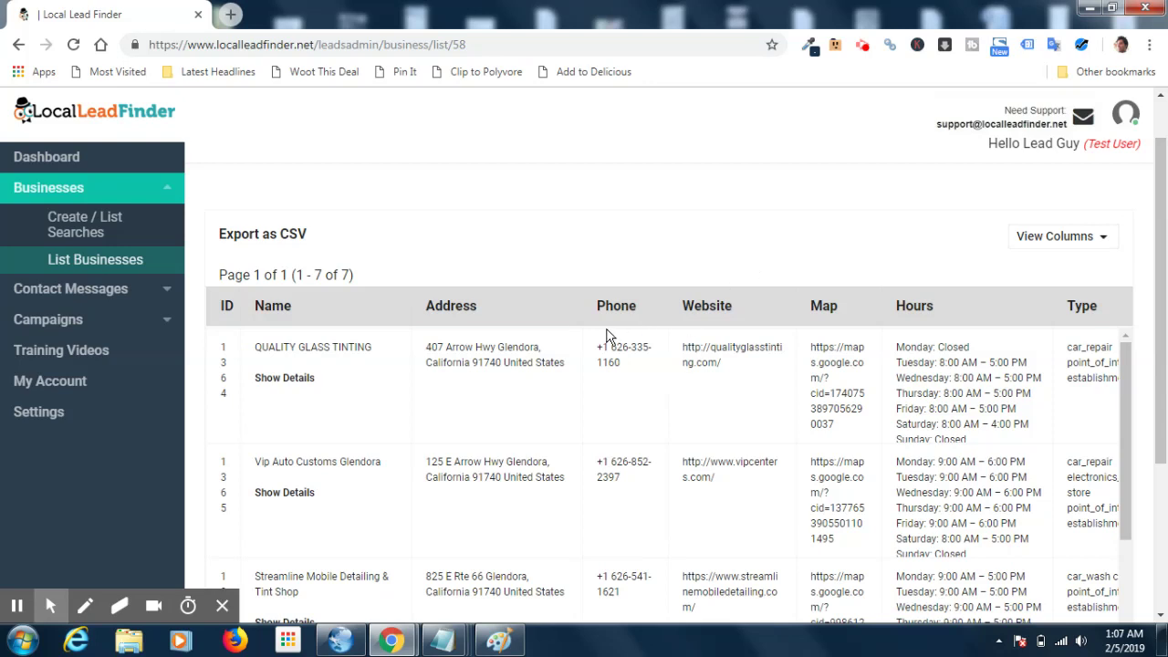
pyautogui.hscroll(5, 610, 336)
pyautogui.hscroll(2, 609, 335)
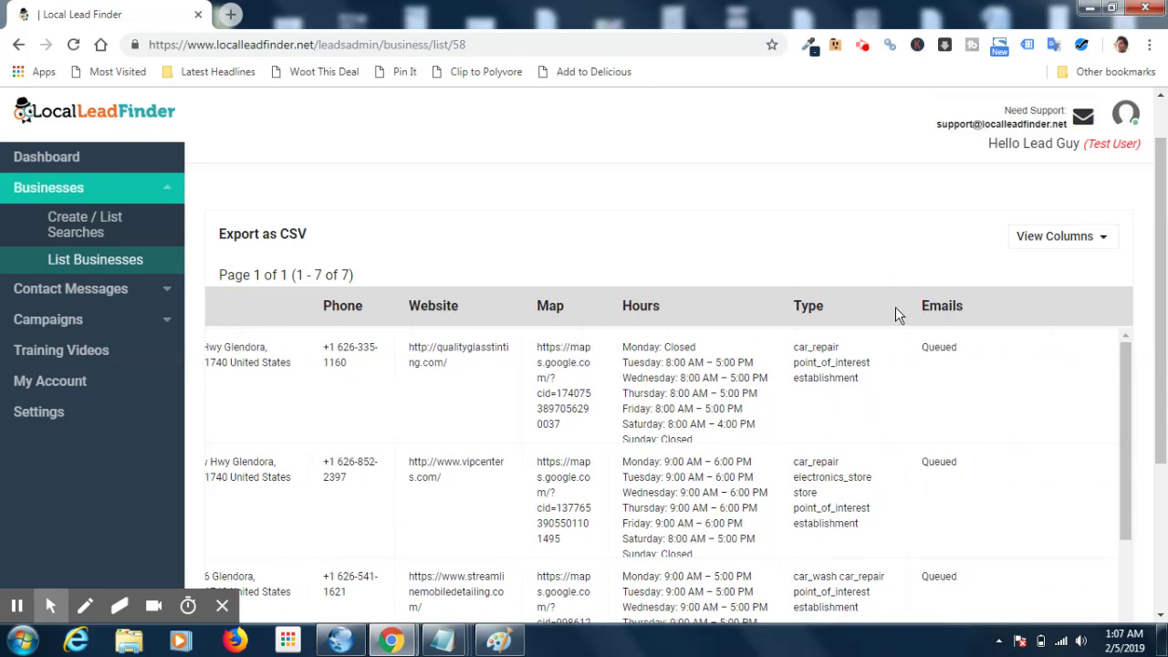
pyautogui.scroll(-2, 895, 310)
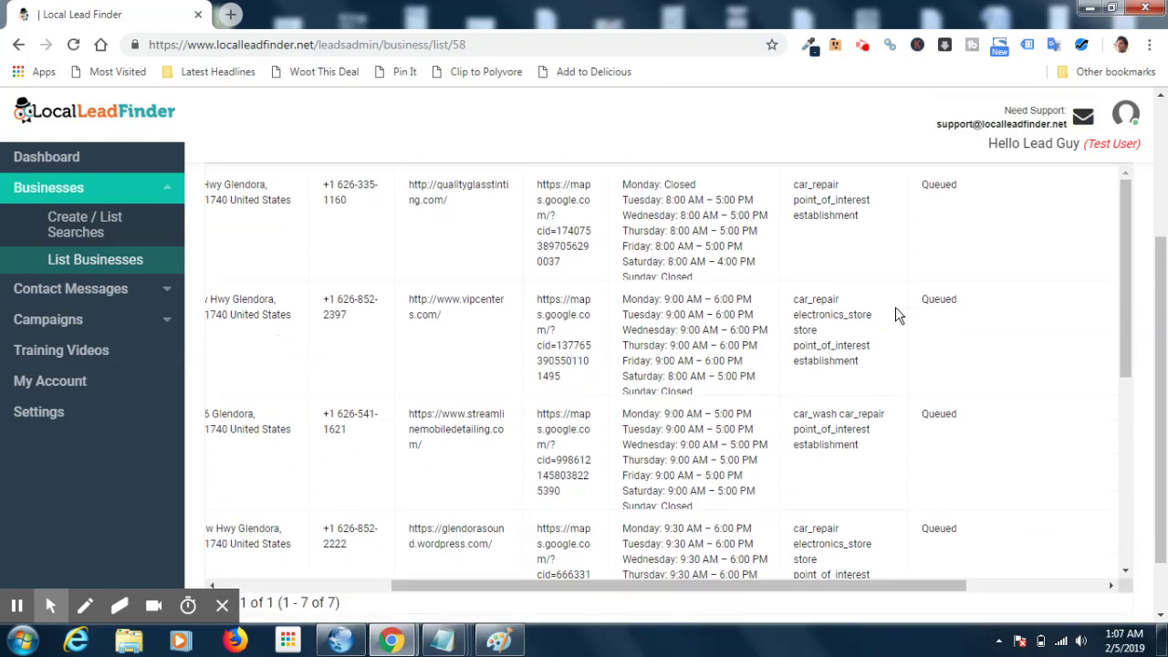
pyautogui.scroll(1, 895, 314)
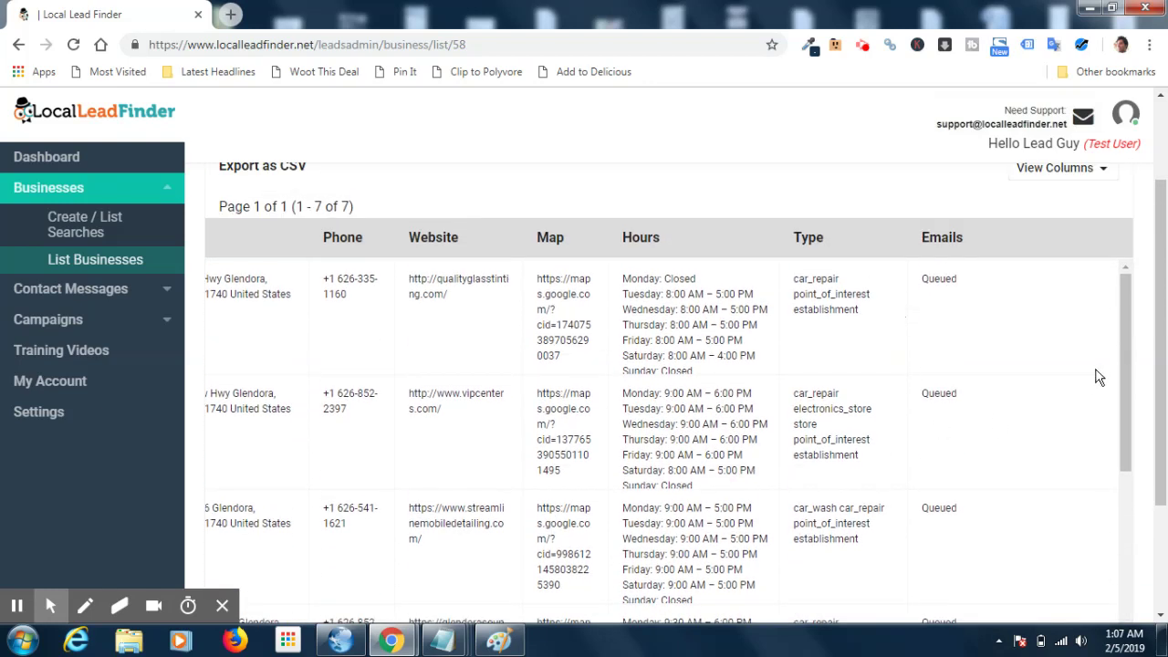
pyautogui.moveTo(1123, 356); pyautogui.dragTo(1113, 292)
pyautogui.hscroll(3, 997, 348)
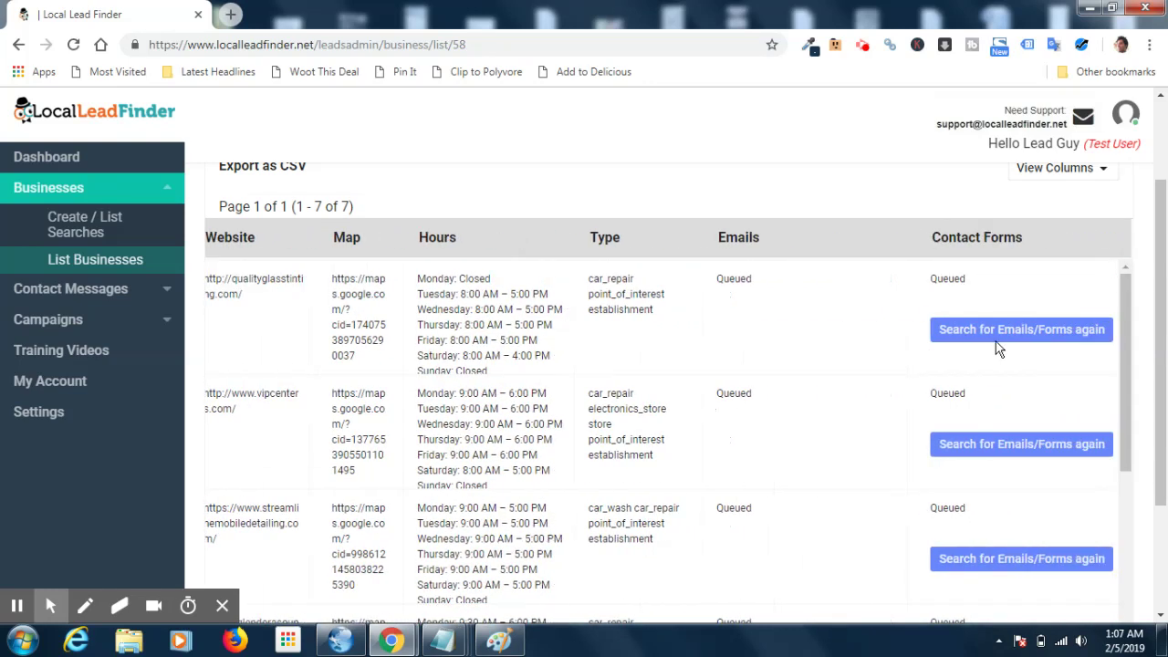
pyautogui.hscroll(-3, 997, 349)
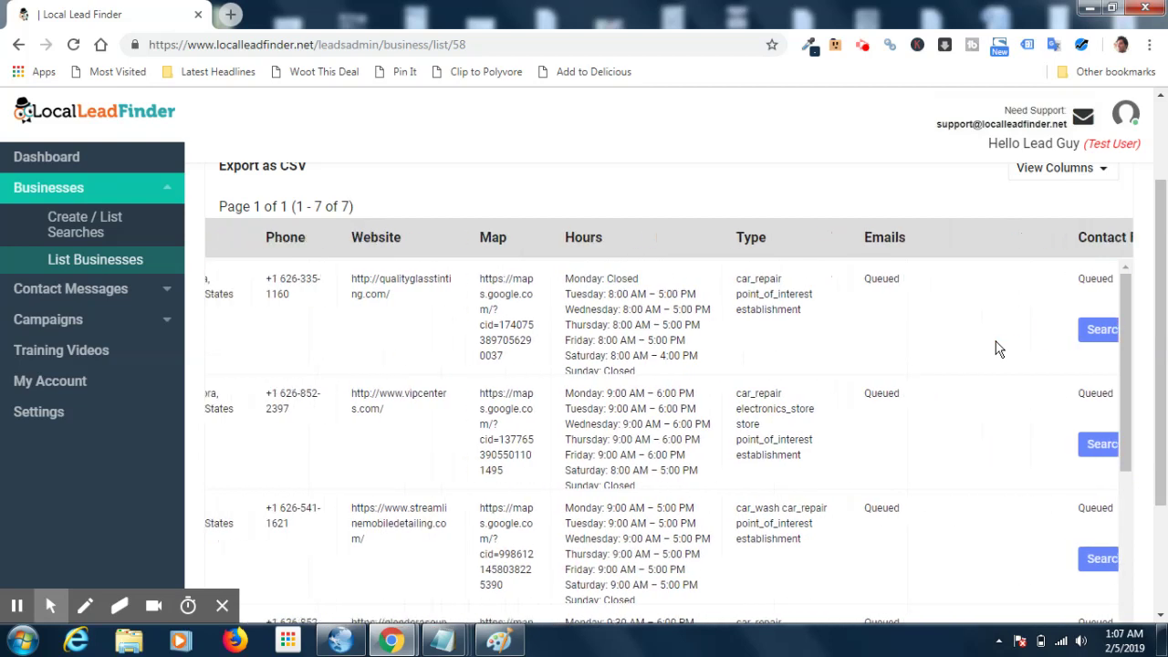
# Examine the 91740 businesses' details across all columns, focusing on the email and contact form search status.
pyautogui.hscroll(-3, 998, 349)
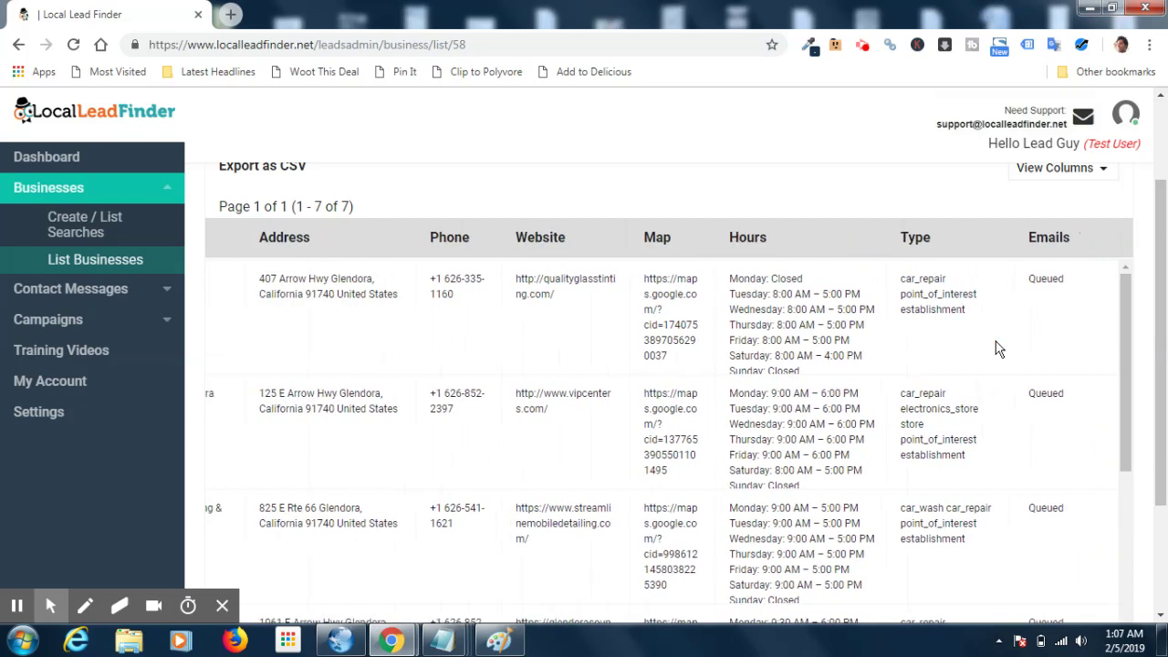
pyautogui.hscroll(-2, 997, 349)
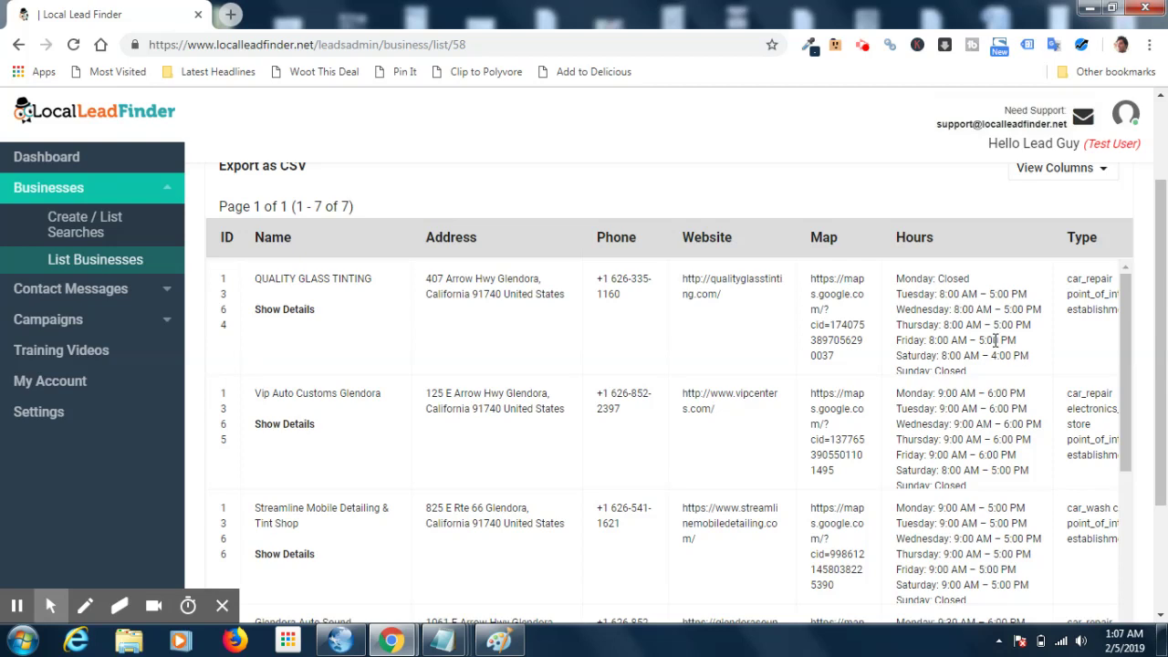
pyautogui.click(995, 339)
pyautogui.hscroll(7, 995, 339)
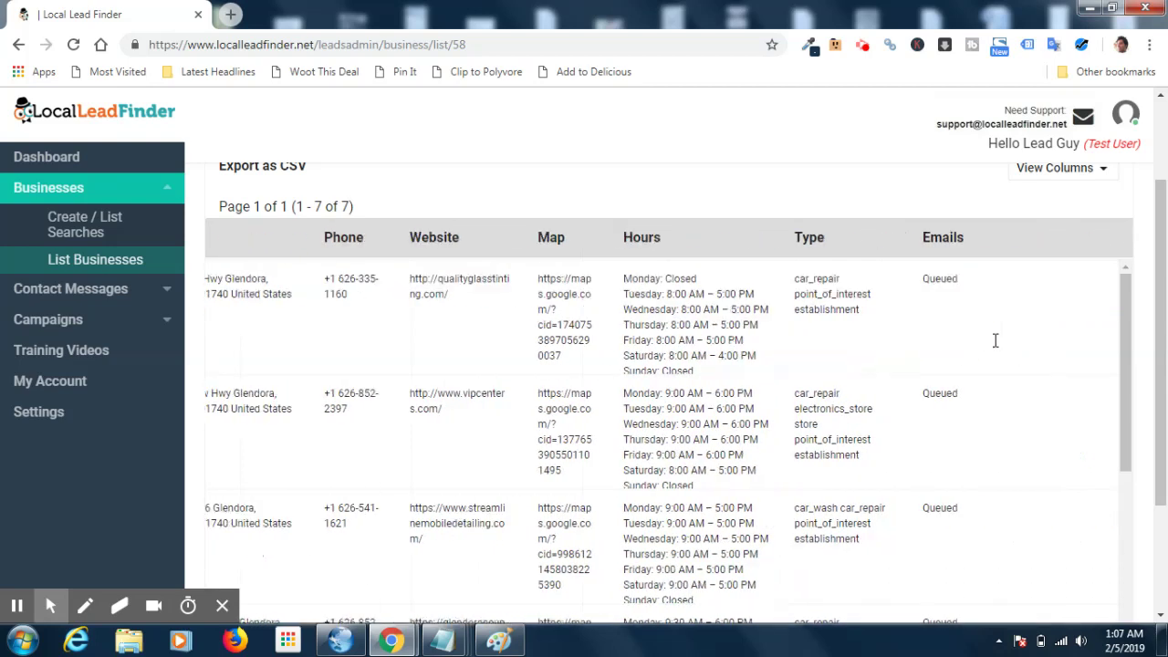
pyautogui.hscroll(3, 996, 339)
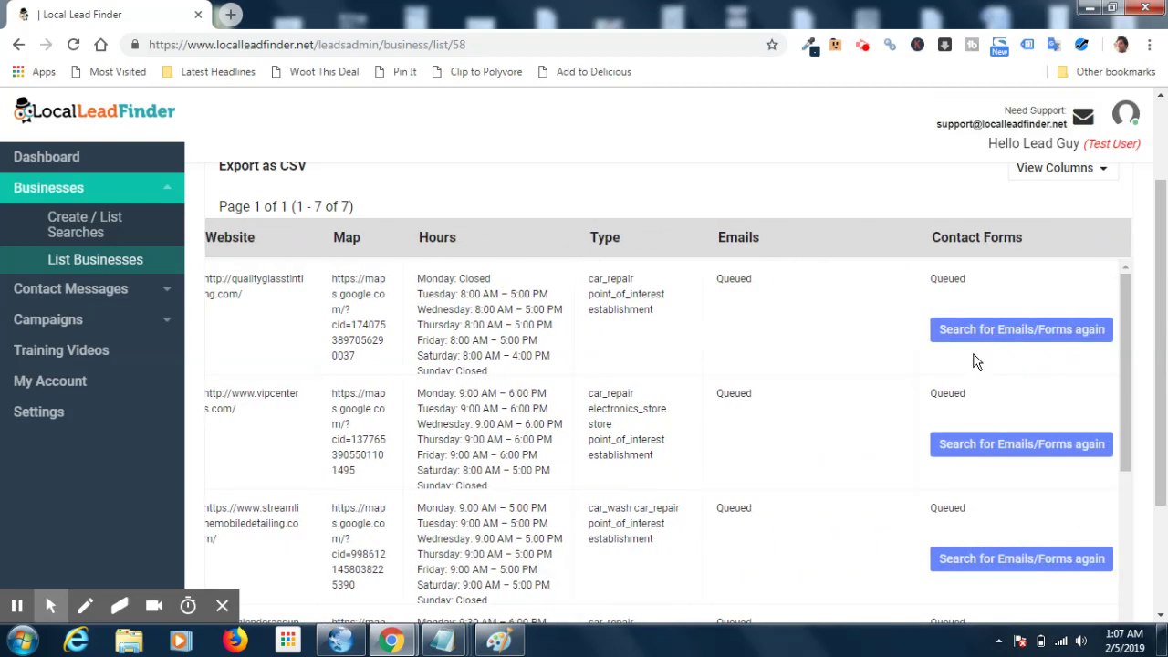
pyautogui.moveTo(771, 282); pyautogui.dragTo(716, 293)
pyautogui.click(744, 315)
pyautogui.moveTo(1128, 294); pyautogui.dragTo(1099, 274)
# Switch the business list to the "window tinting" on los angeles search.
pyautogui.moveTo(1159, 258); pyautogui.dragTo(1166, 163)
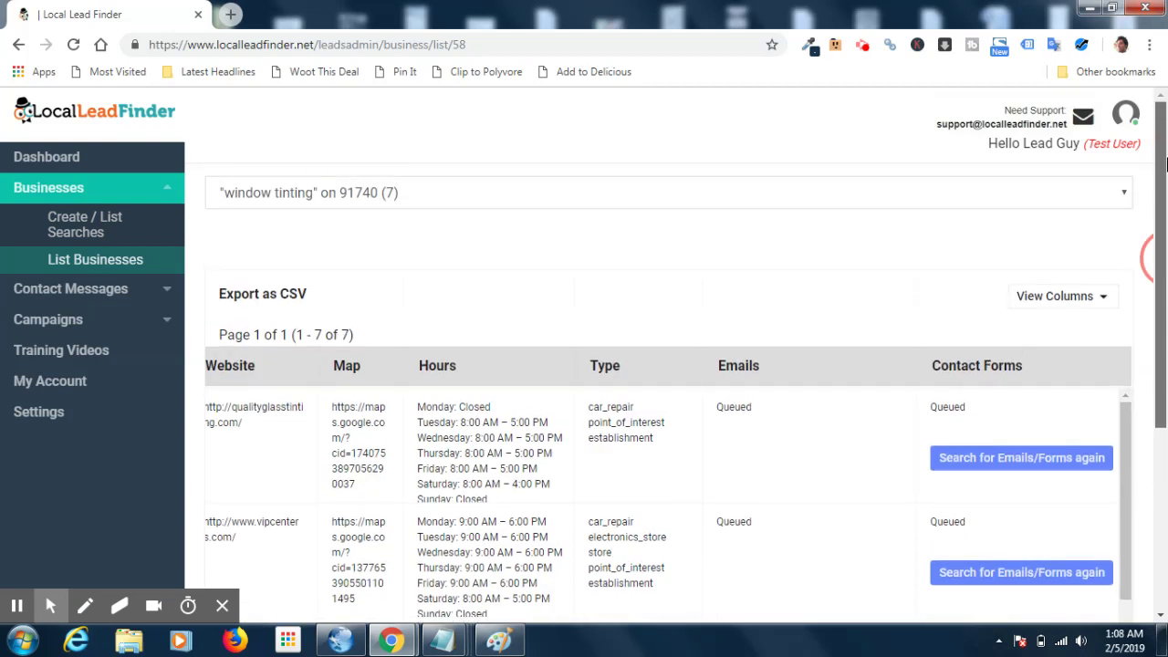
pyautogui.click(791, 193)
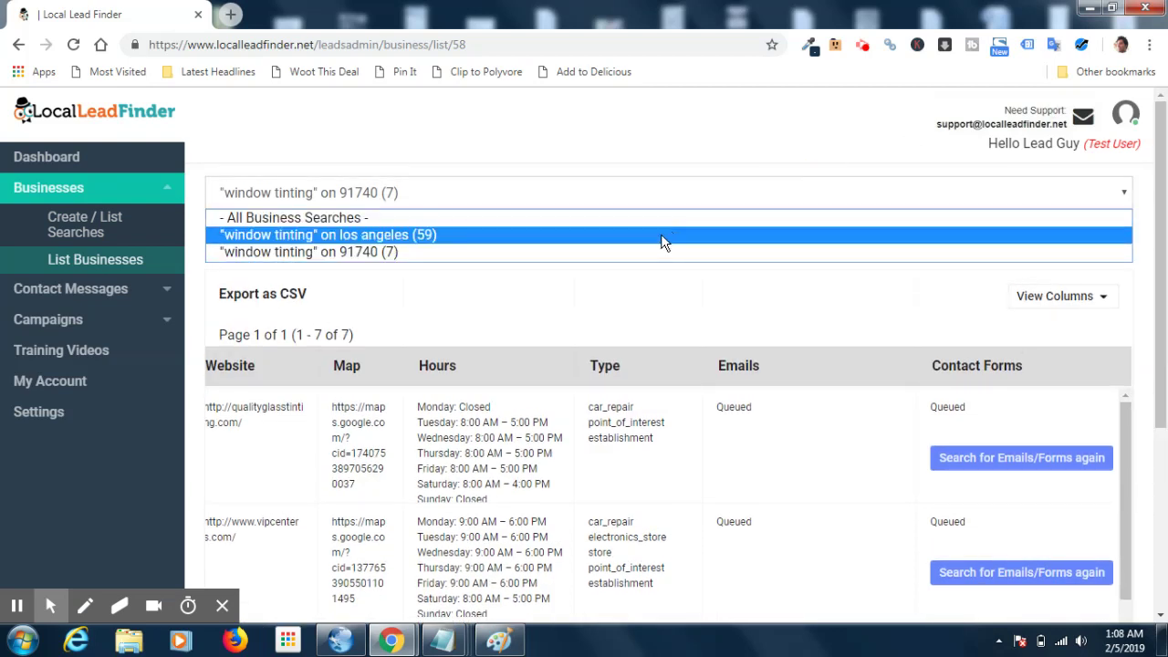
pyautogui.click(669, 235)
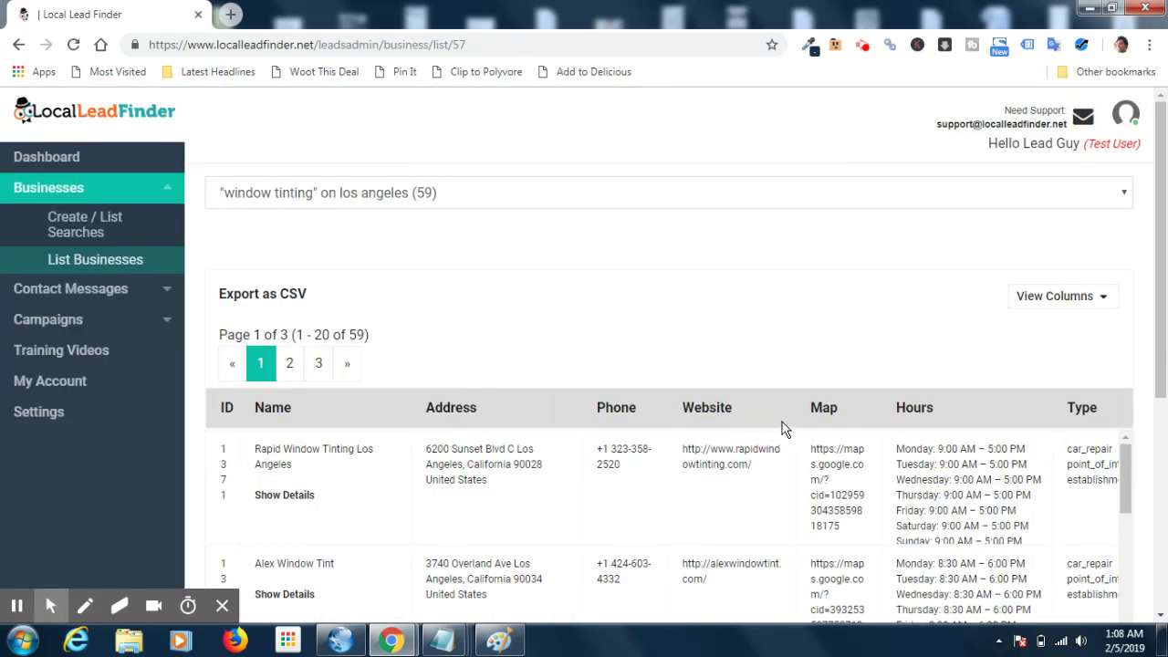
# Examine the Los Angeles businesses' name, address, phone, website, hours, type, email and contact form columns.
pyautogui.click(782, 447)
pyautogui.hscroll(3, 782, 447)
pyautogui.hscroll(4, 782, 447)
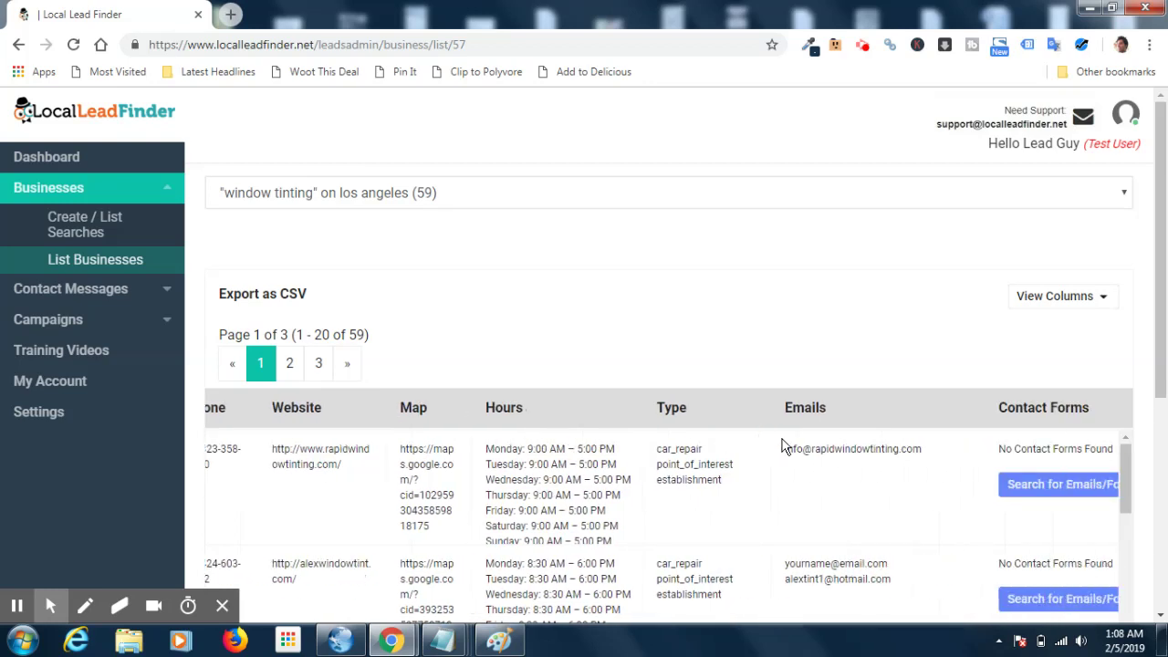
pyautogui.hscroll(-5, 782, 447)
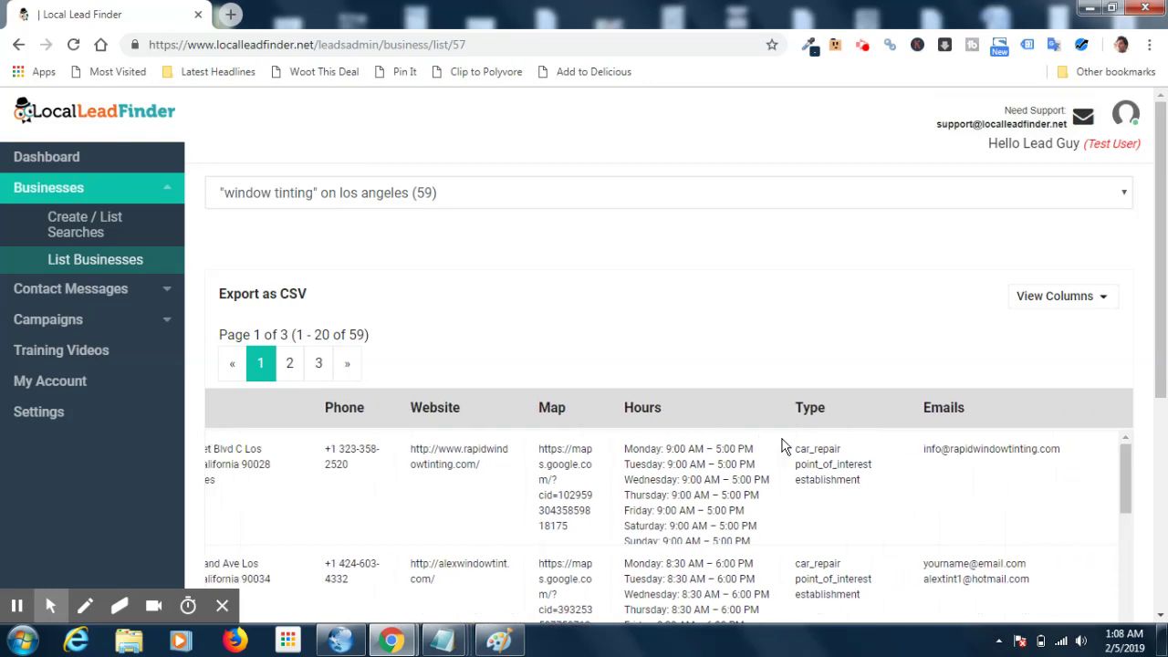
pyautogui.hscroll(-3, 782, 447)
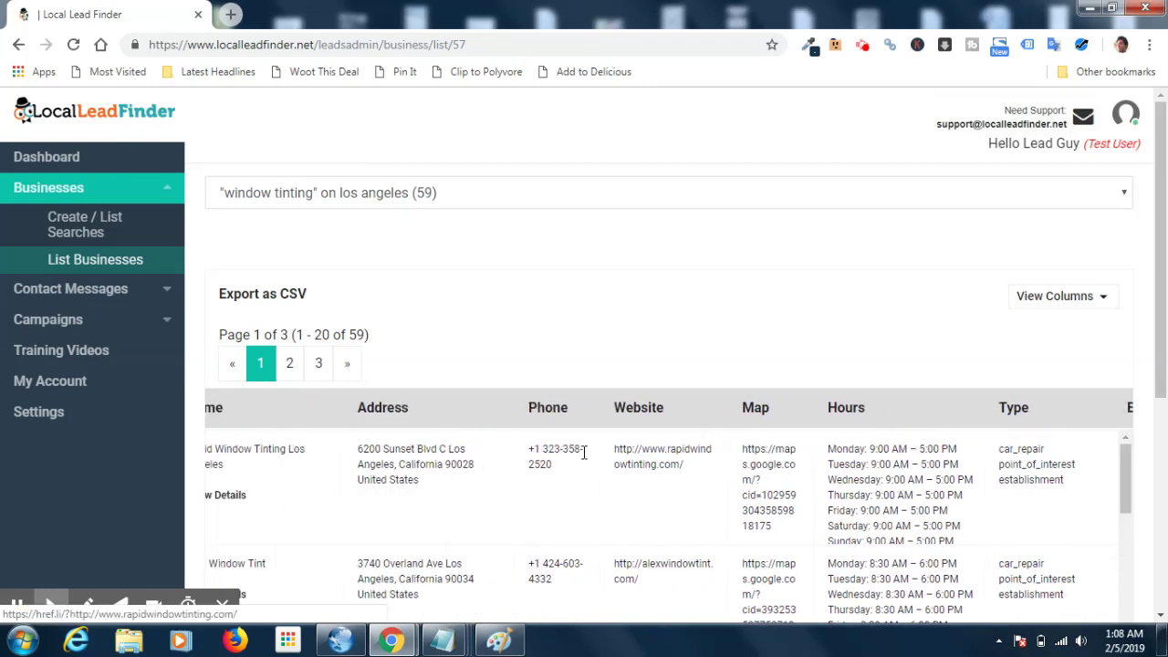
pyautogui.hscroll(-2, 467, 516)
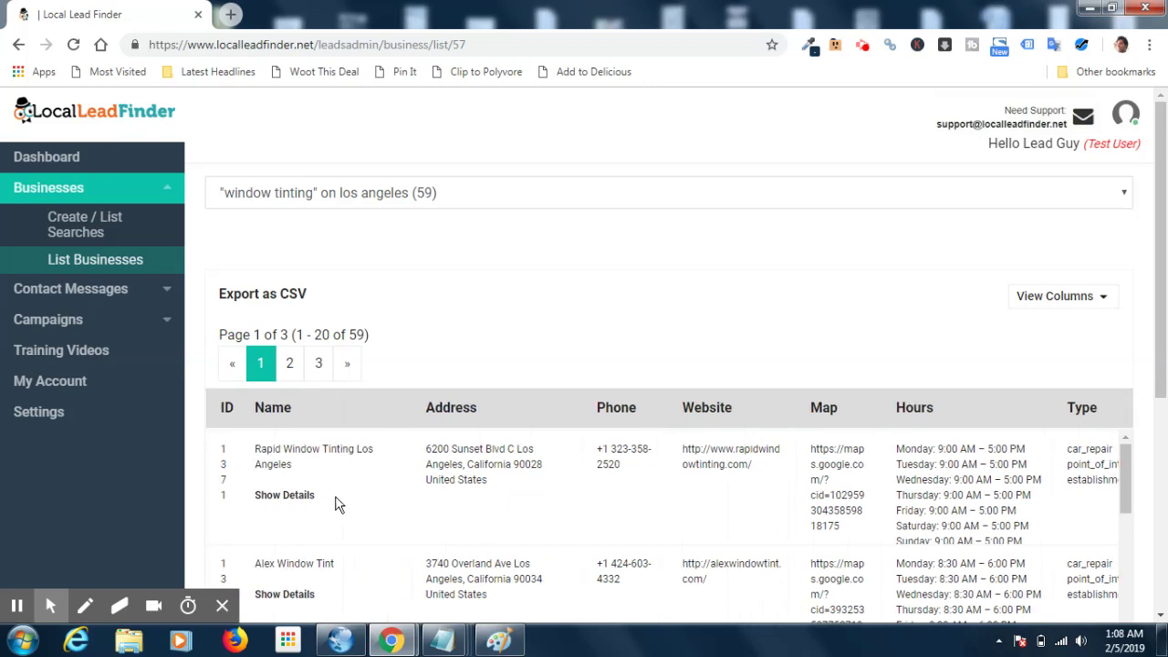
# View the details of Rapid Window Tinting Los Angeles and close them again.
pyautogui.click(288, 502)
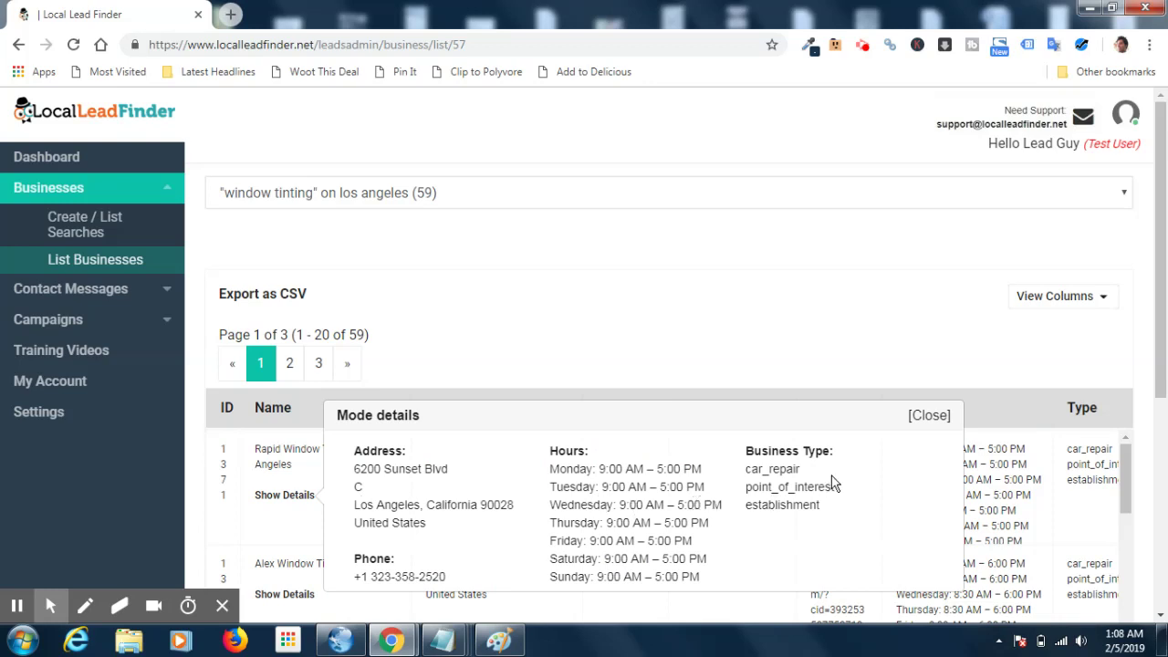
pyautogui.click(942, 419)
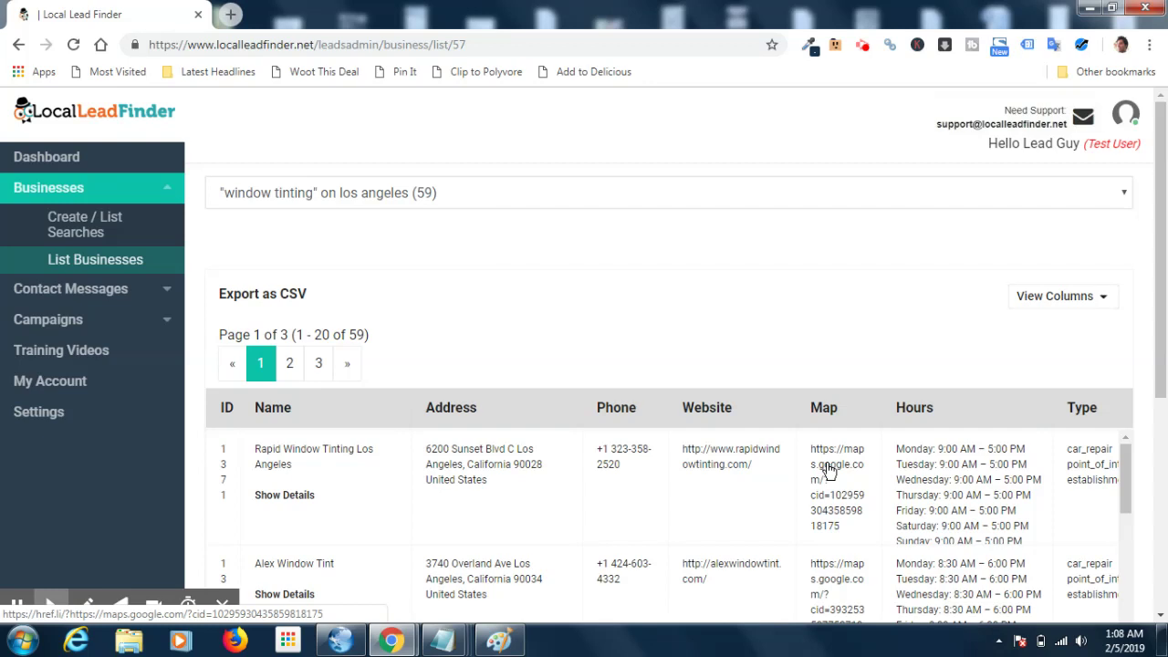
# Open the map listing and the website of Rapid Window Tinting Los Angeles, returning to the business list after each.
pyautogui.click(828, 470)
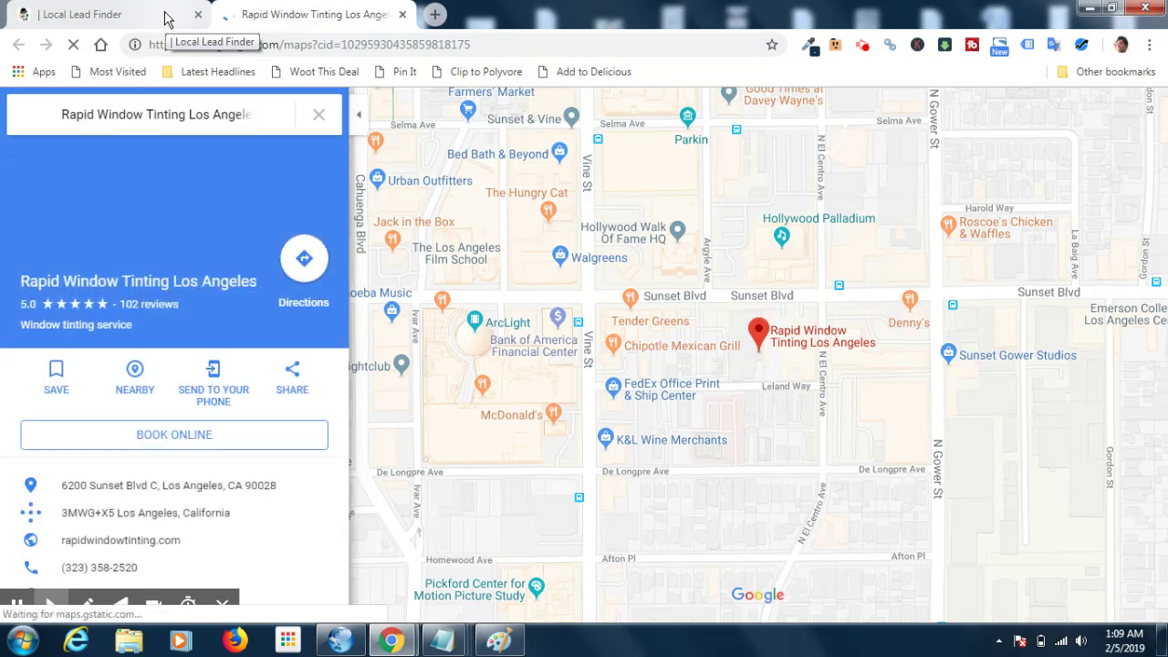
pyautogui.click(167, 16)
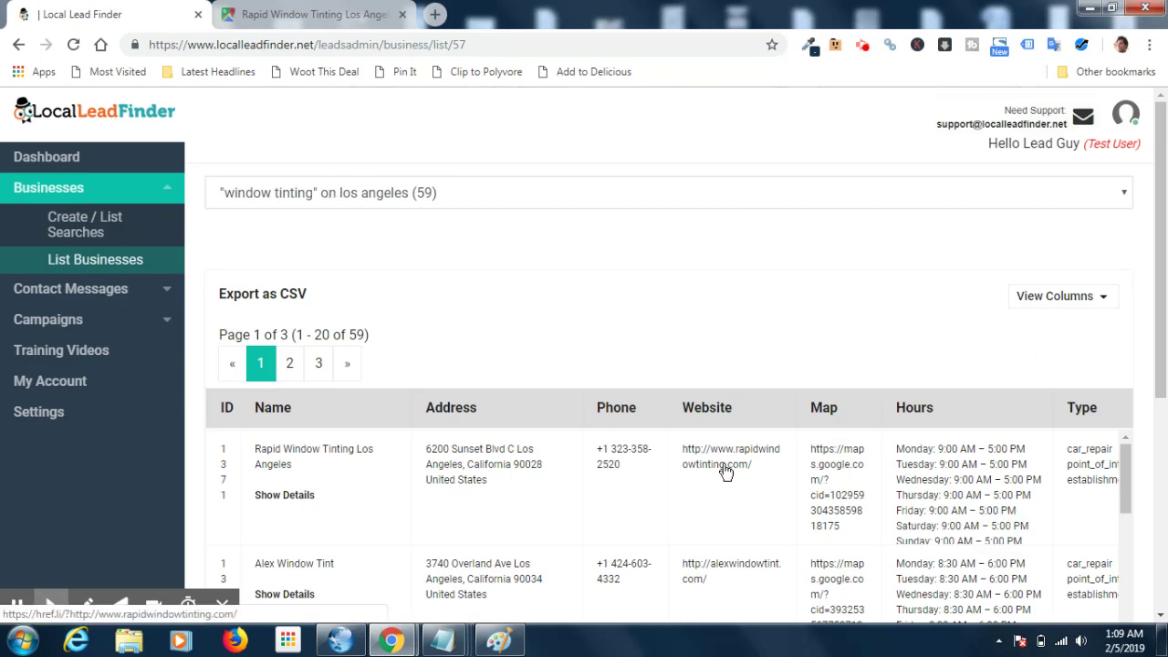
pyautogui.click(725, 468)
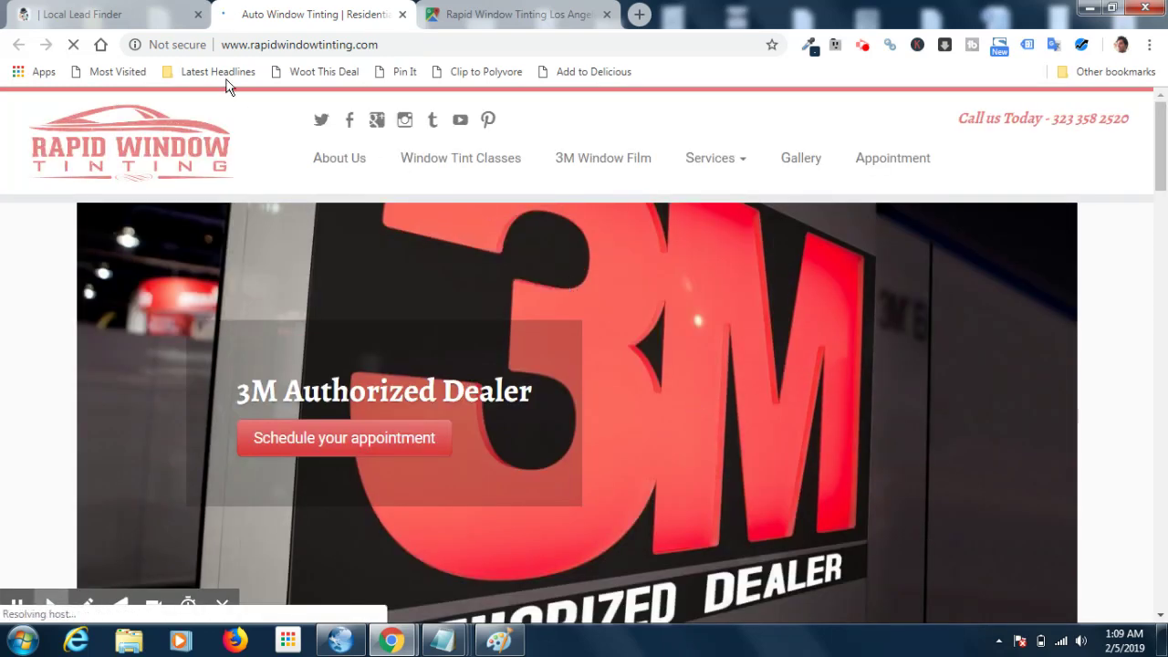
pyautogui.click(114, 15)
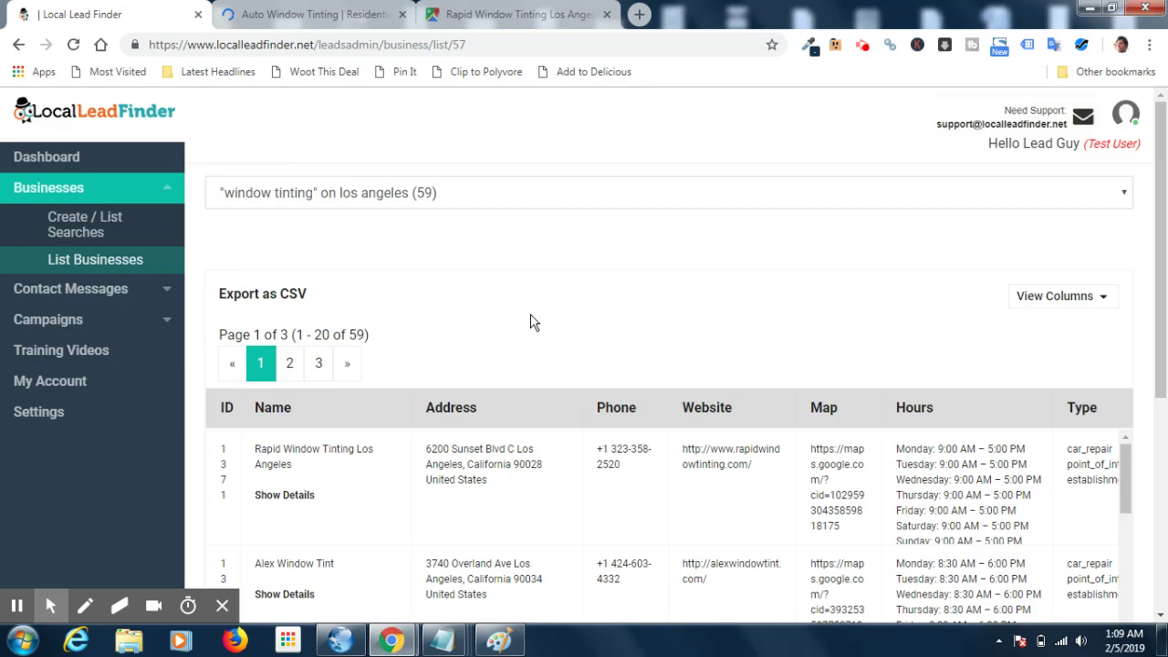
# Examine the email addresses and contact forms collected for the first three Los Angeles businesses.
pyautogui.hscroll(5, 746, 475)
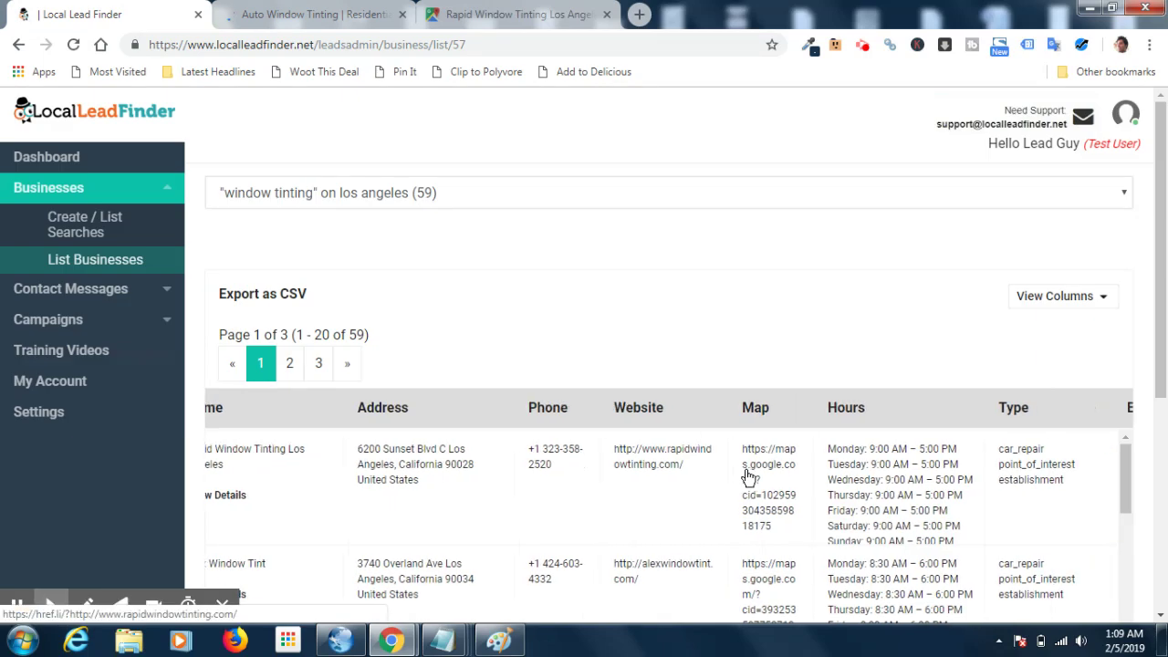
pyautogui.hscroll(4, 747, 475)
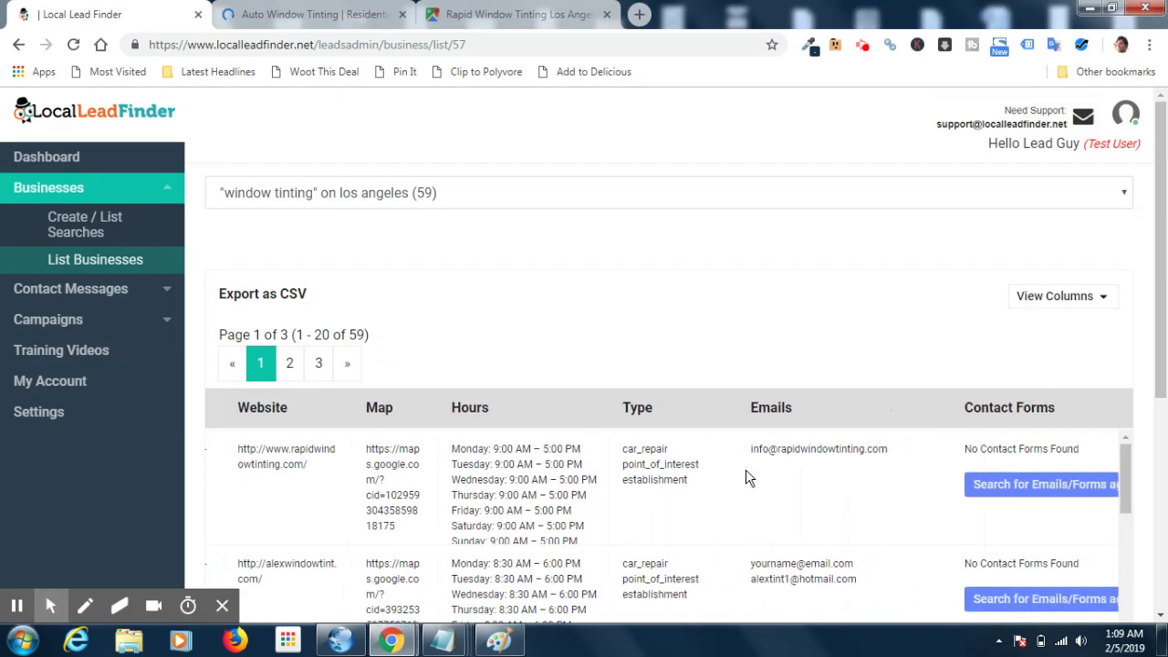
pyautogui.moveTo(843, 449); pyautogui.dragTo(692, 453)
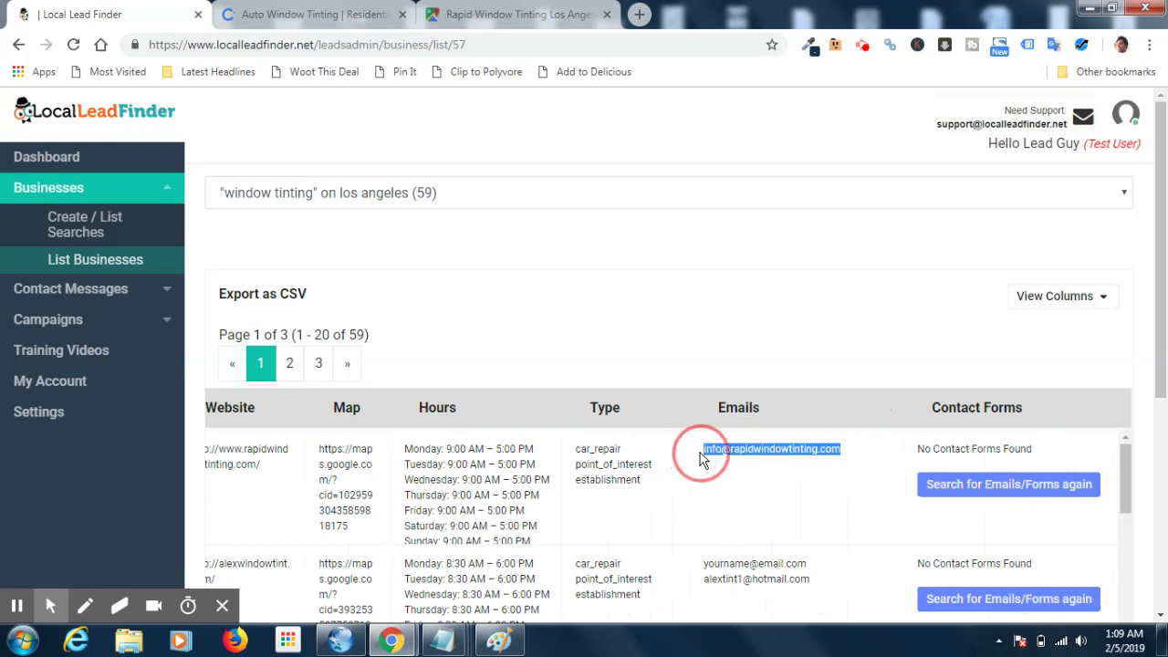
pyautogui.click(711, 462)
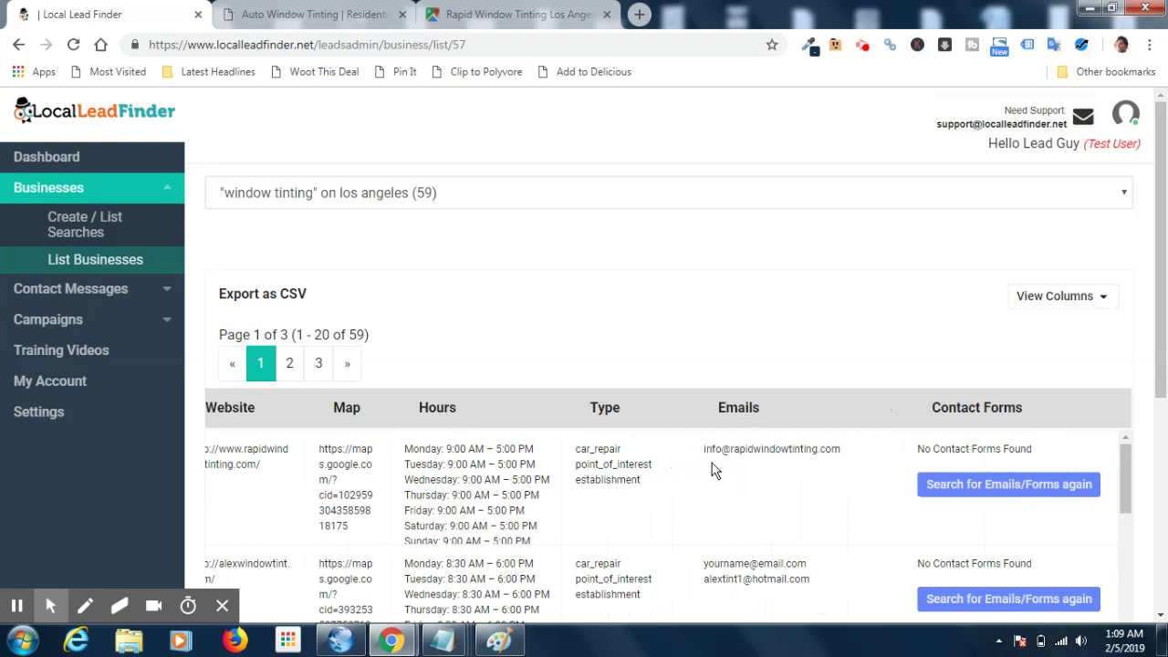
pyautogui.moveTo(705, 449); pyautogui.dragTo(833, 478)
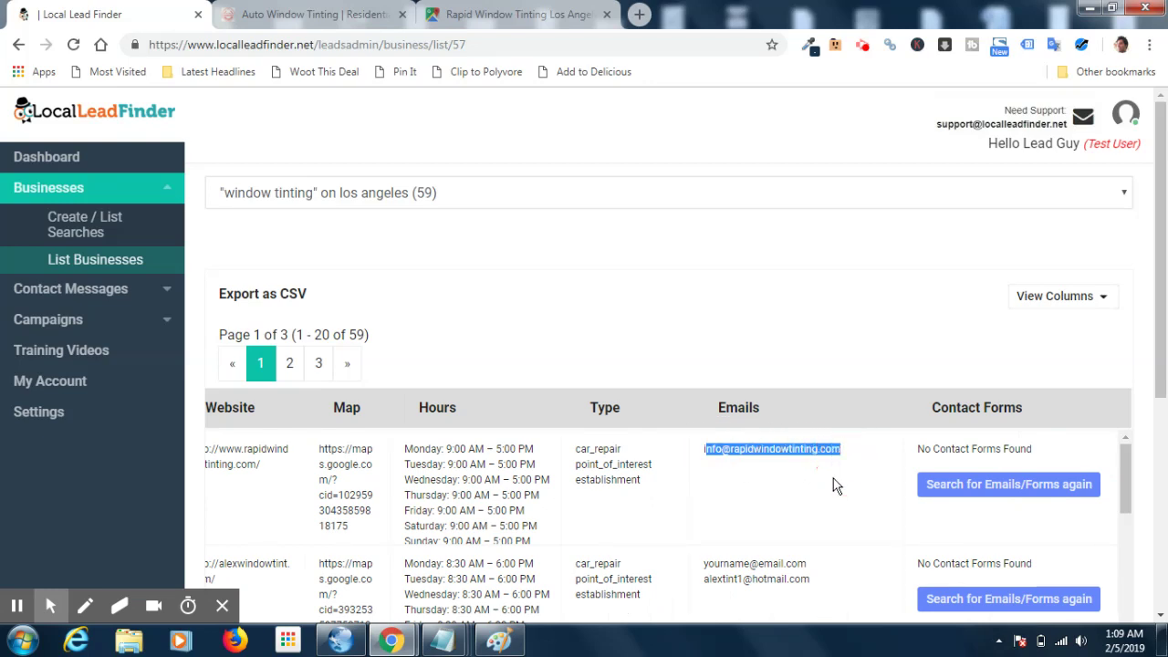
pyautogui.click(832, 481)
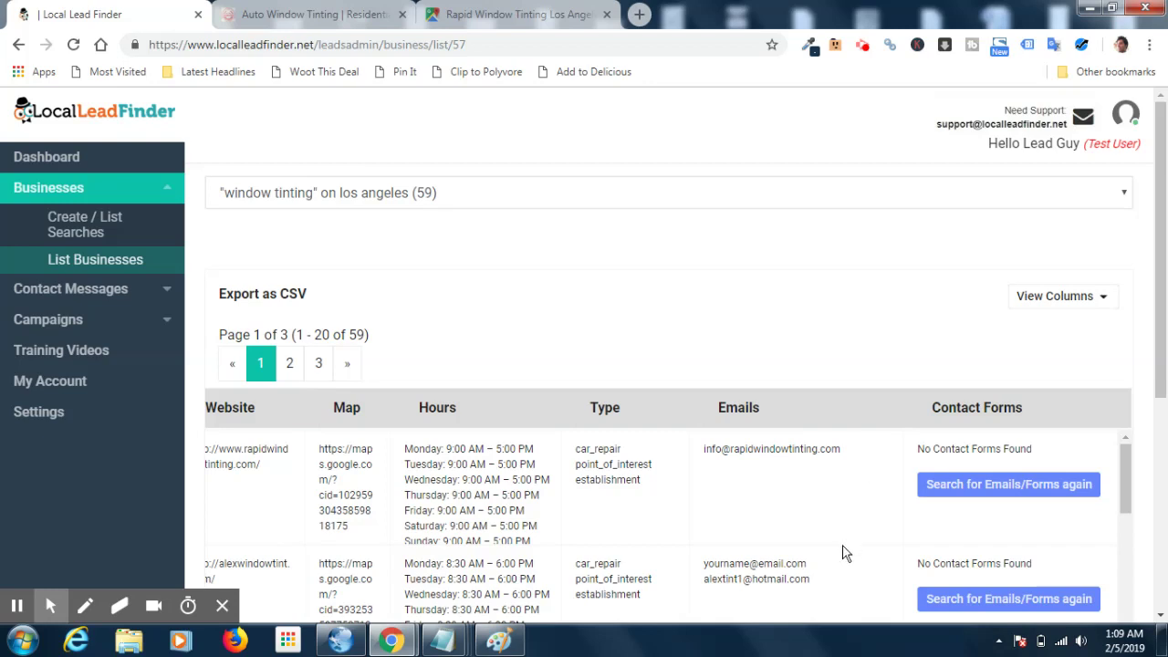
pyautogui.moveTo(821, 564); pyautogui.dragTo(812, 588)
pyautogui.click(706, 581)
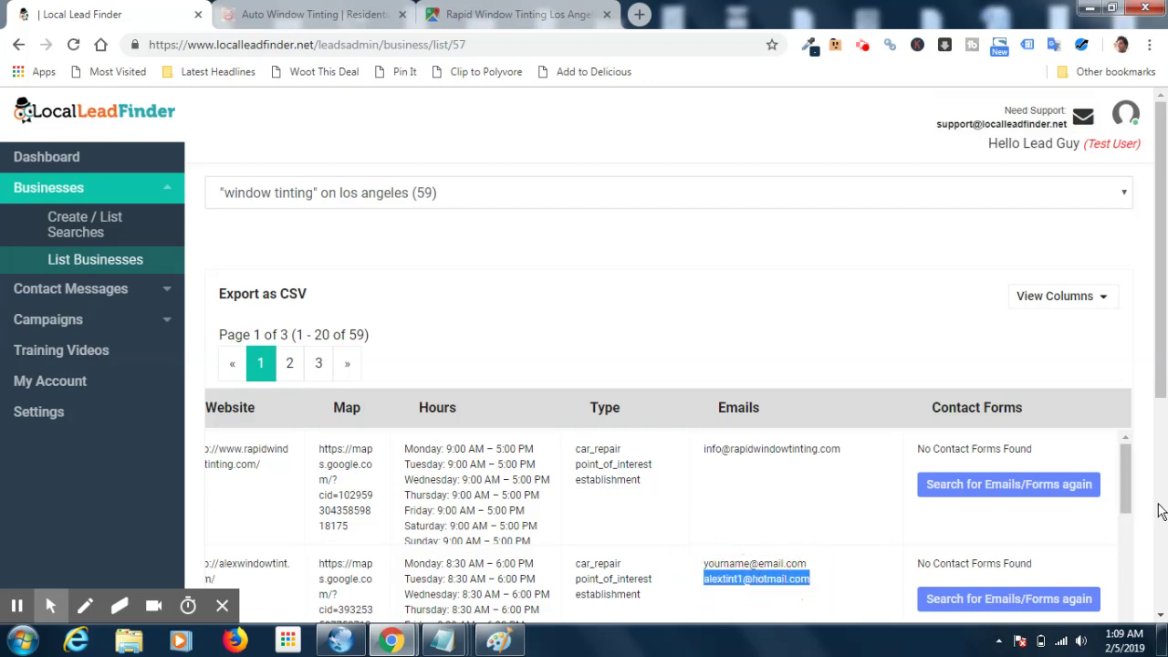
pyautogui.moveTo(1126, 471); pyautogui.dragTo(1130, 508)
pyautogui.click(822, 591)
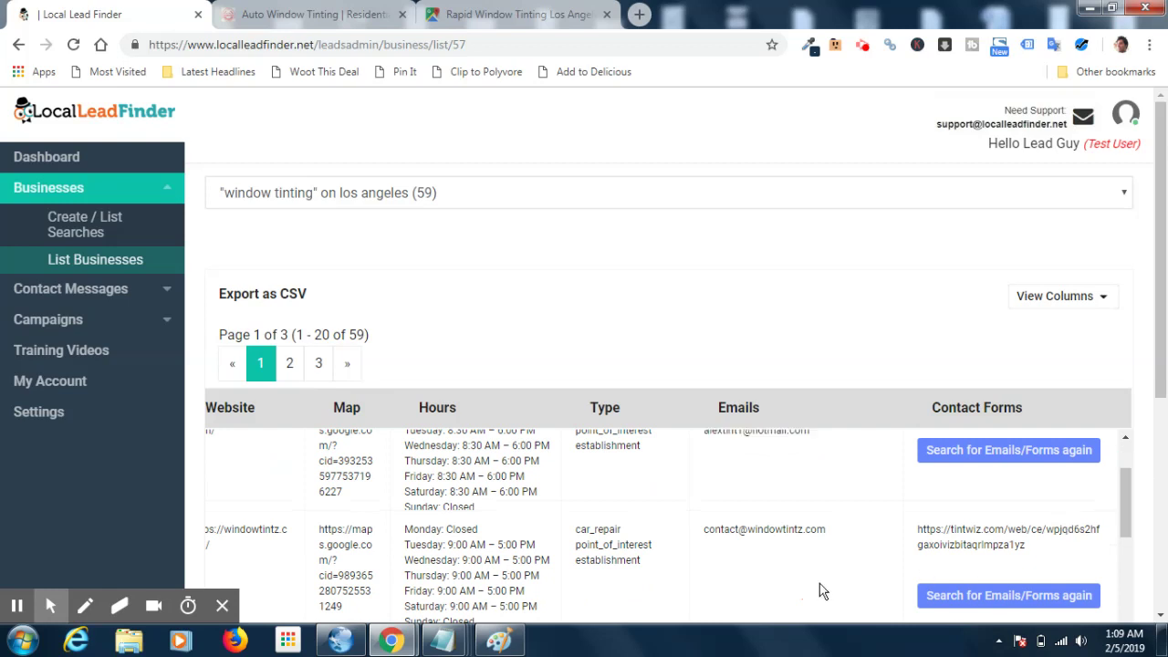
# Open the Window Tint Z website from the business list and close the Rapid Window Tinting website and map tabs.
pyautogui.hscroll(-2, 821, 591)
pyautogui.hscroll(-4, 821, 591)
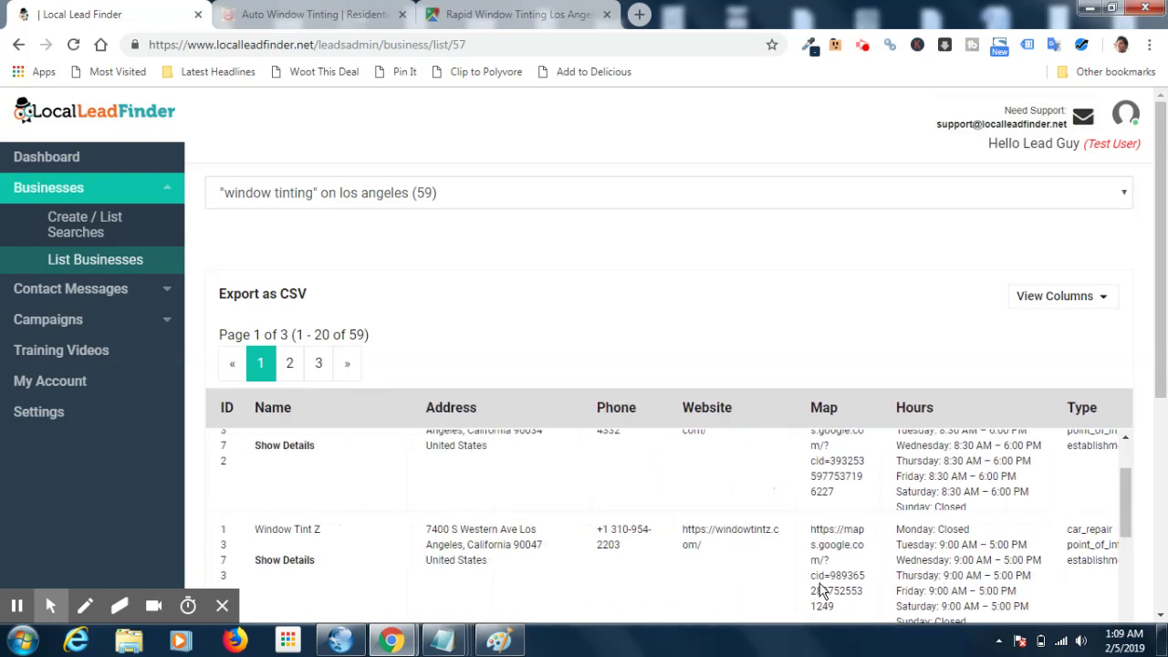
pyautogui.click(745, 538)
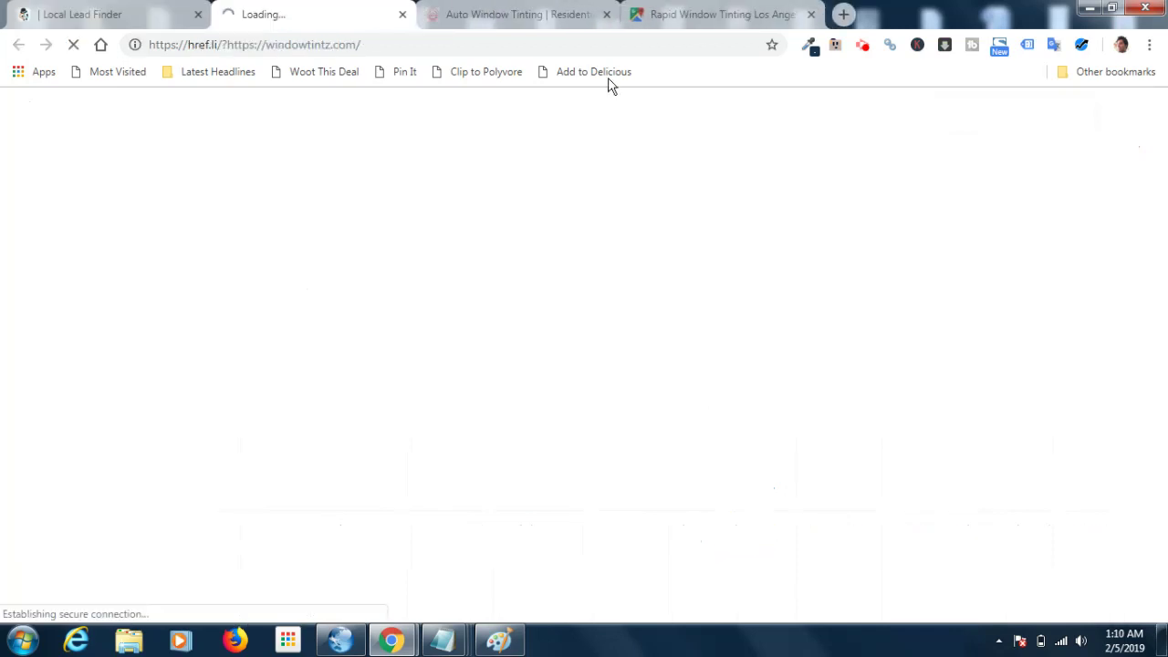
pyautogui.click(606, 15)
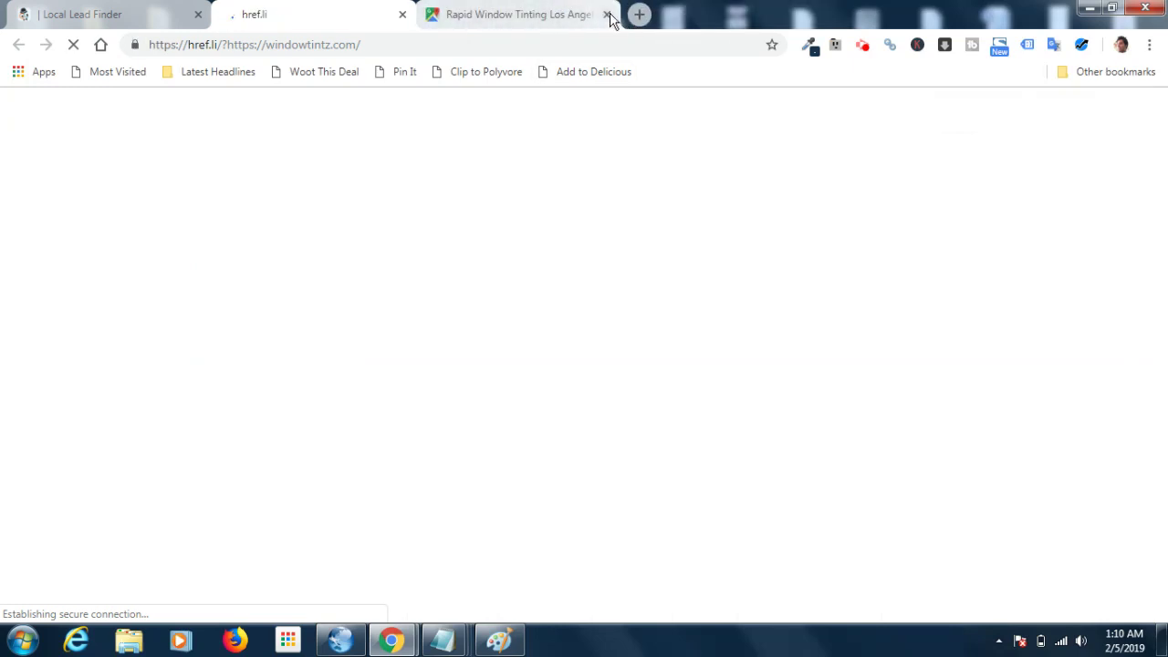
pyautogui.click(608, 15)
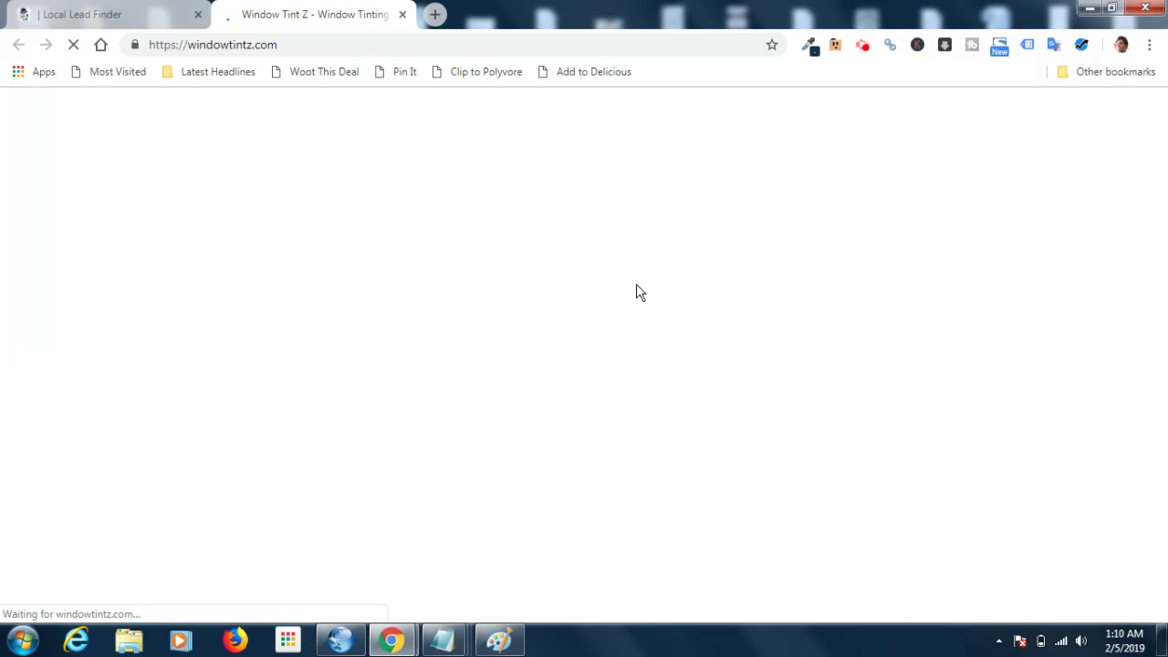